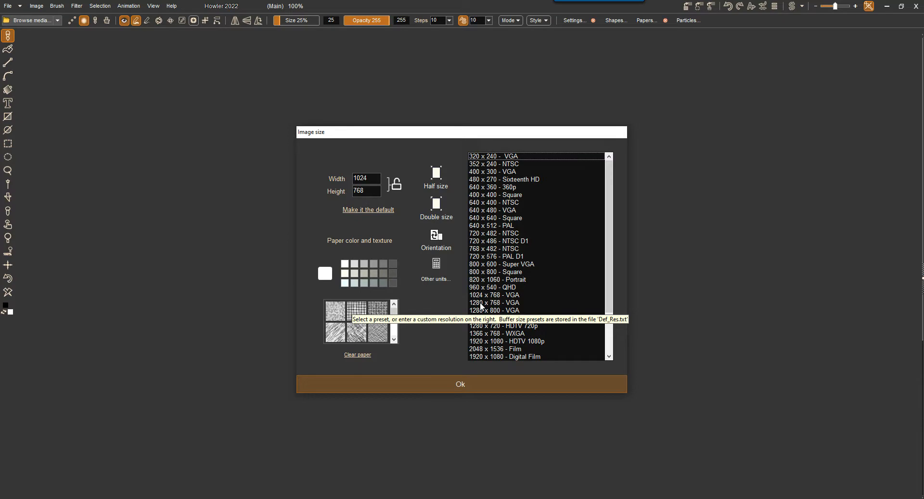
Create a blank canvas using the 1280 x 960 VGA preset.
left_click(482, 303)
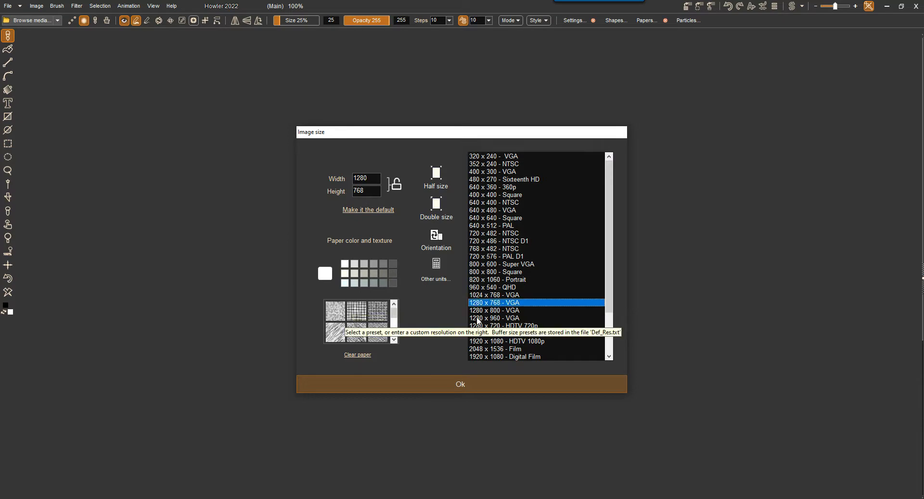
left_click(481, 318)
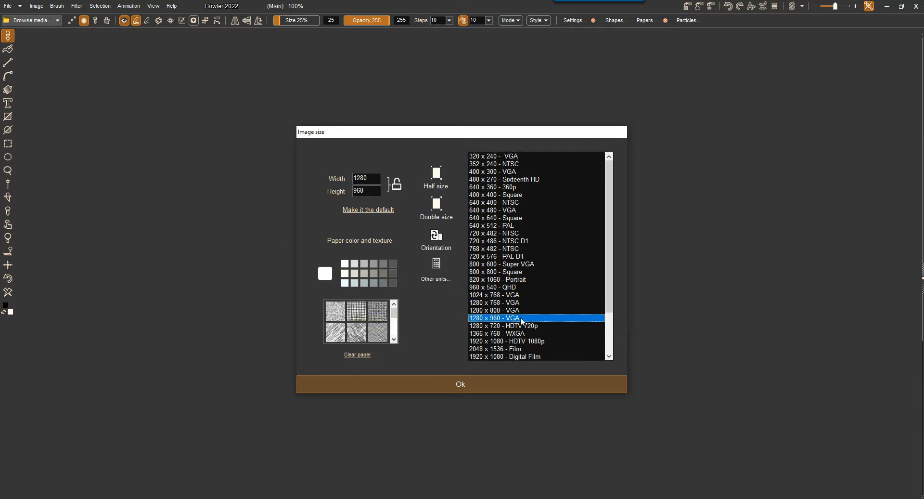
left_click(457, 383)
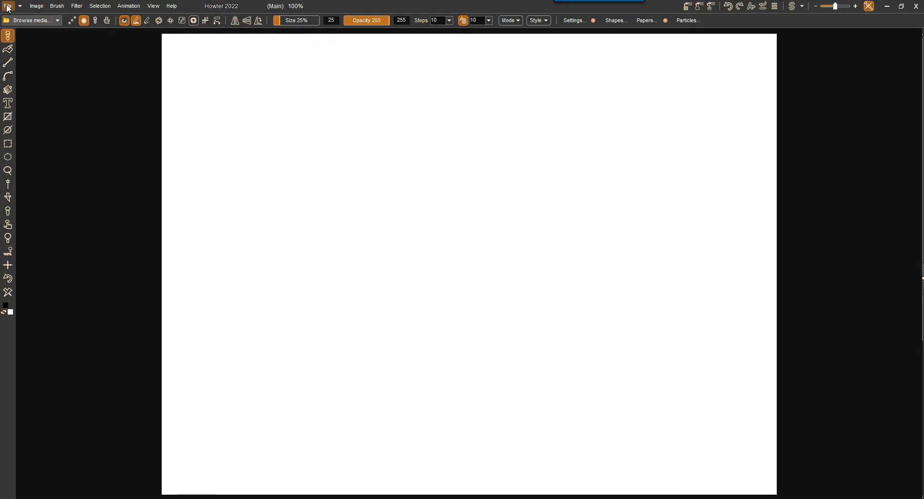
Close the current document and create a new one with the 1366 x 768 WXGA preset.
left_click(8, 9)
left_click(62, 19)
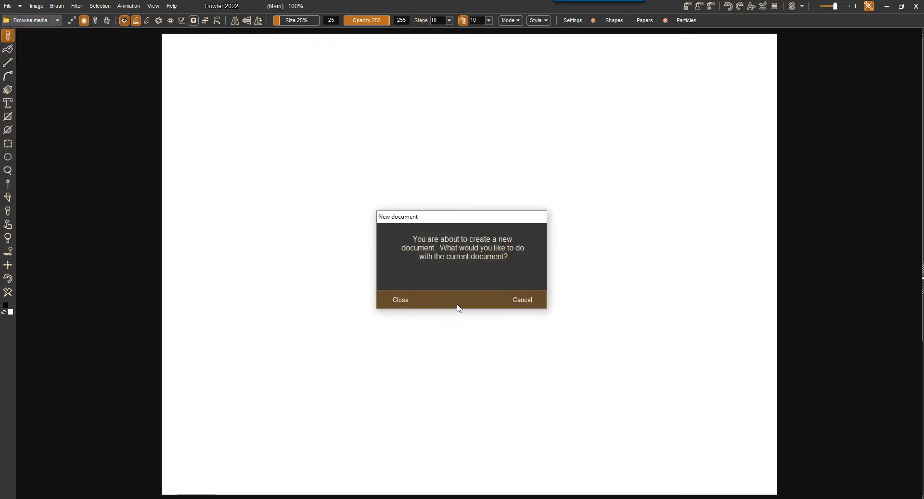
left_click(402, 300)
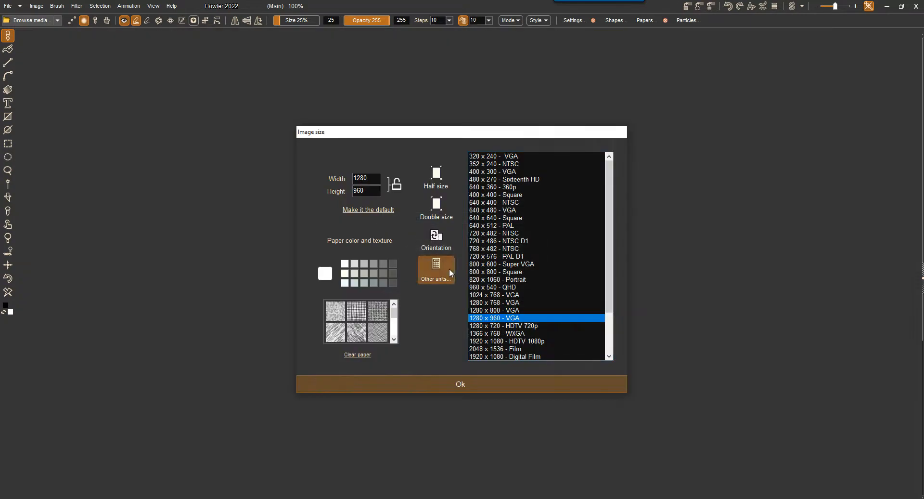
left_click(500, 335)
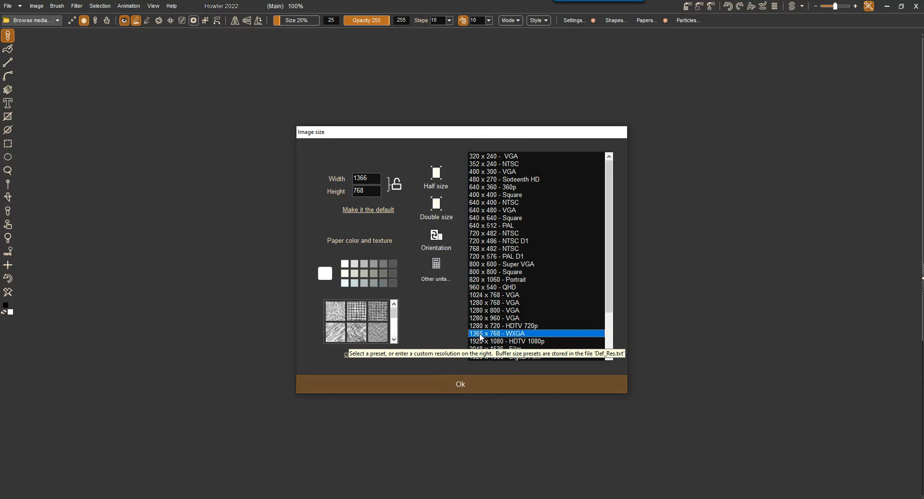
left_click(462, 383)
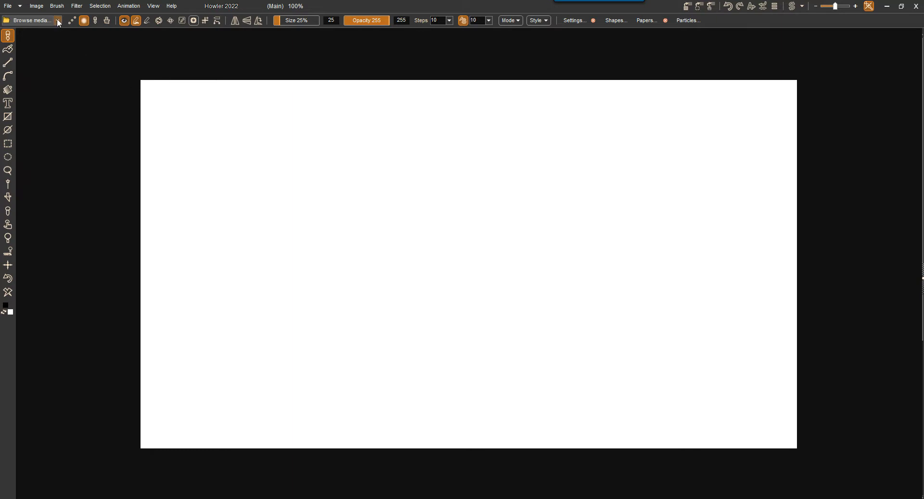
Open the media browser, widen it to four columns of brush previews, and reposition it over the canvas.
left_click(26, 20)
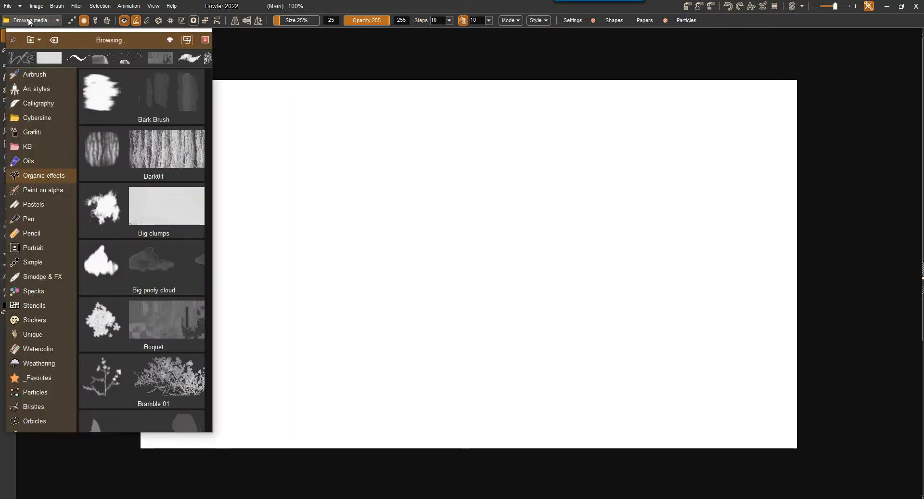
left_click_drag(214, 204, 735, 213)
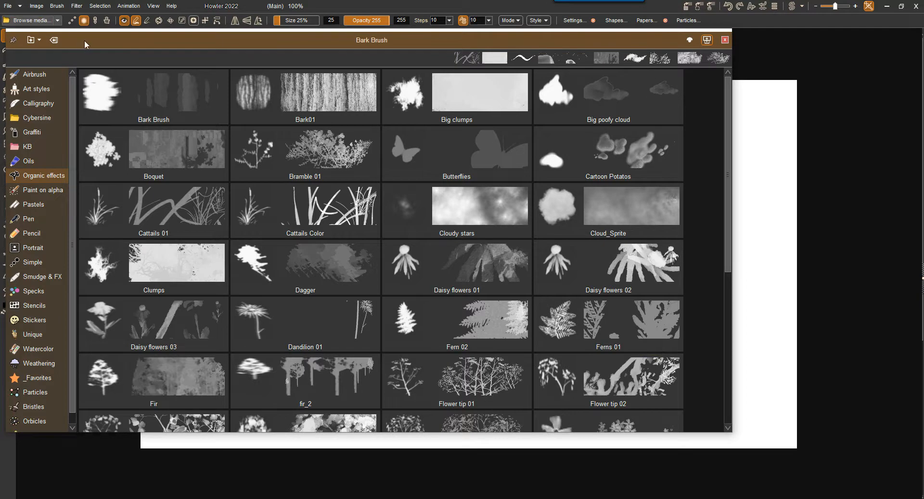
left_click_drag(83, 41, 123, 77)
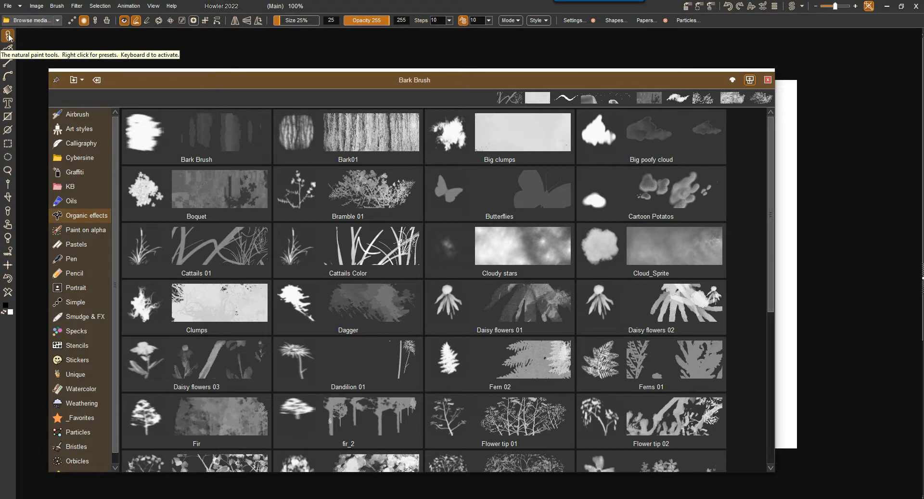
View the options of the fill, line, rectangle, selection and curve tools, then close the media browser and return to the natural paint tool.
left_click(7, 48)
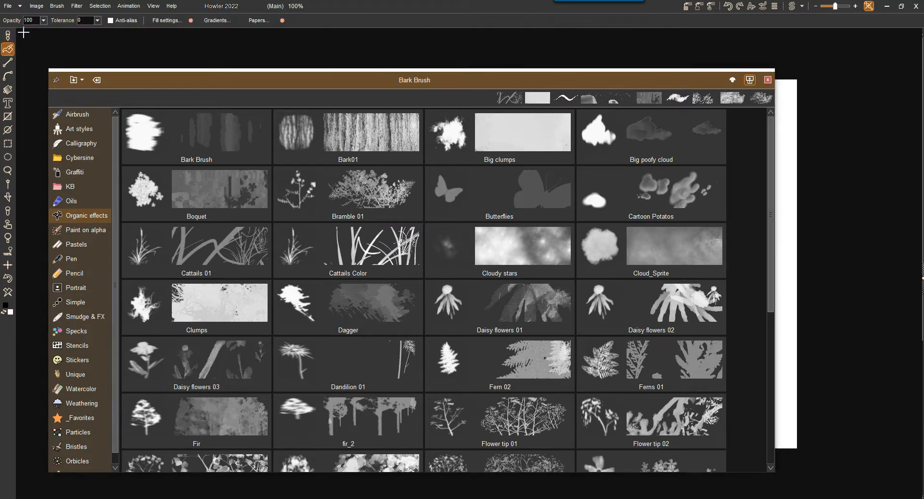
left_click(8, 63)
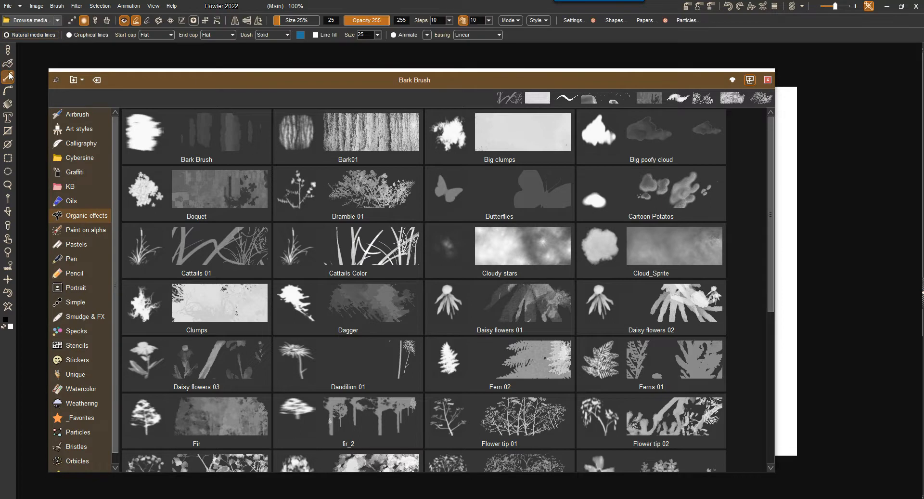
left_click(8, 103)
left_click(8, 116)
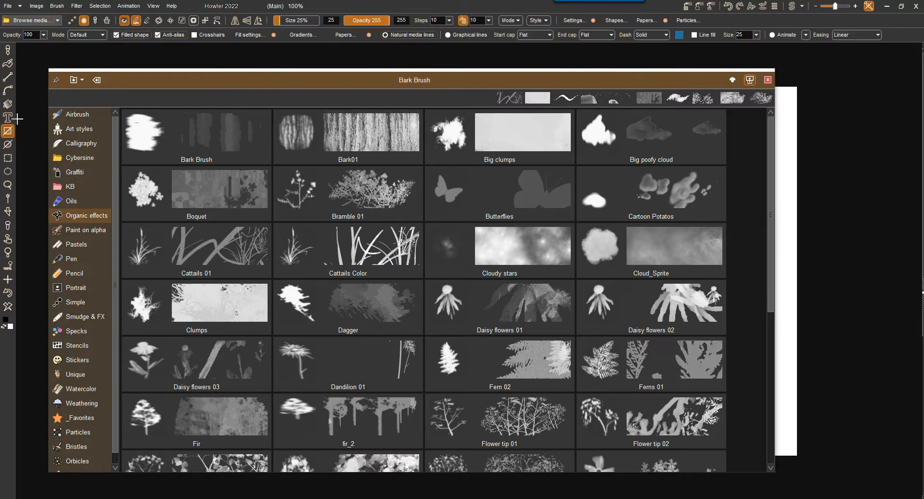
left_click(8, 158)
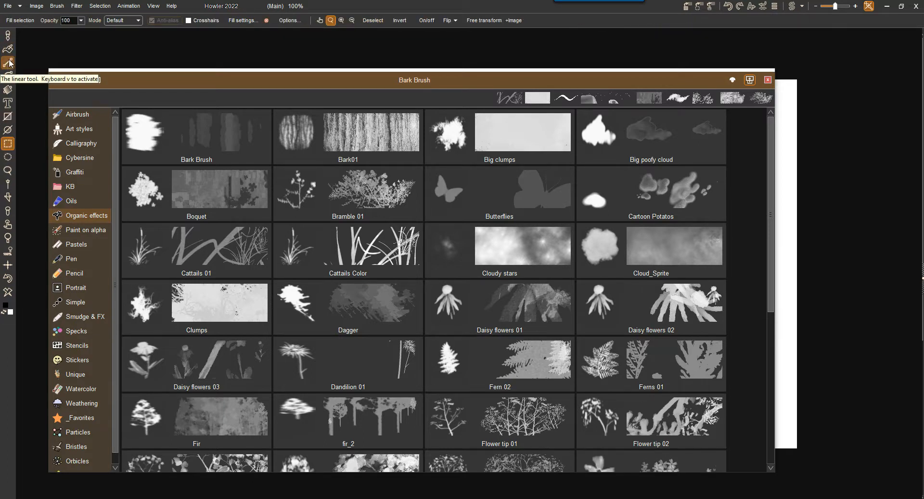
left_click(9, 76)
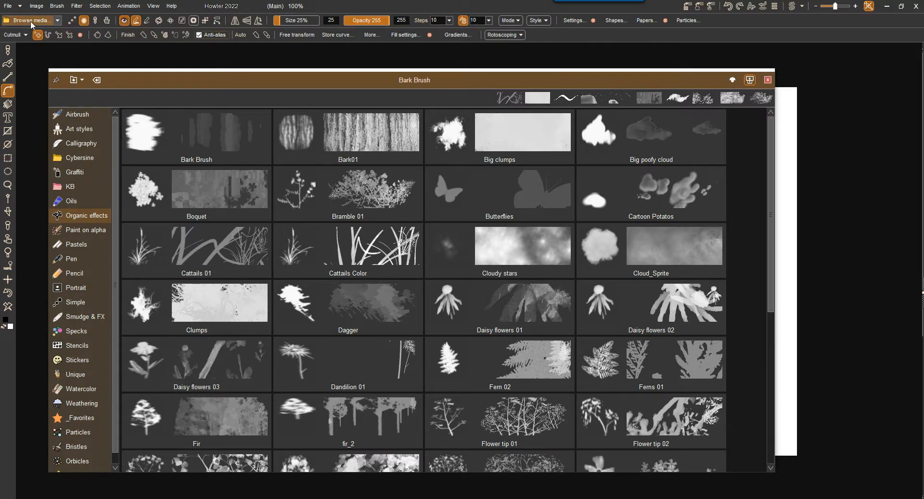
left_click(768, 80)
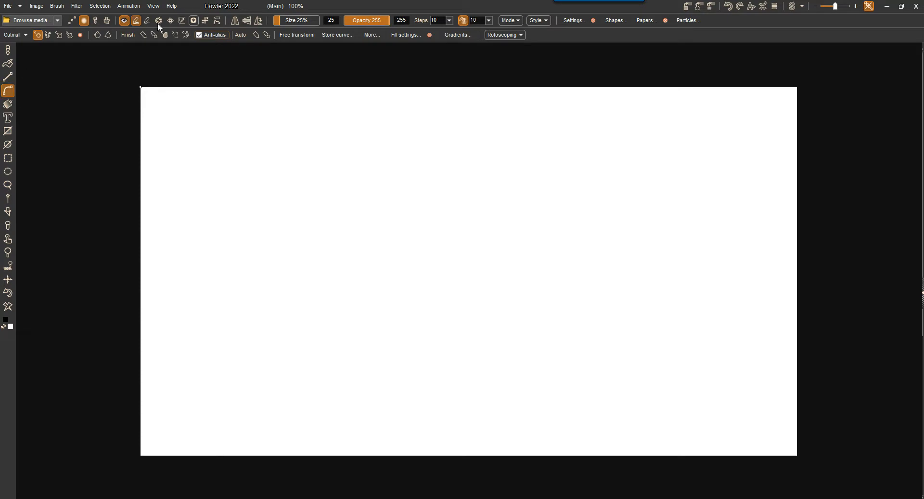
left_click(7, 51)
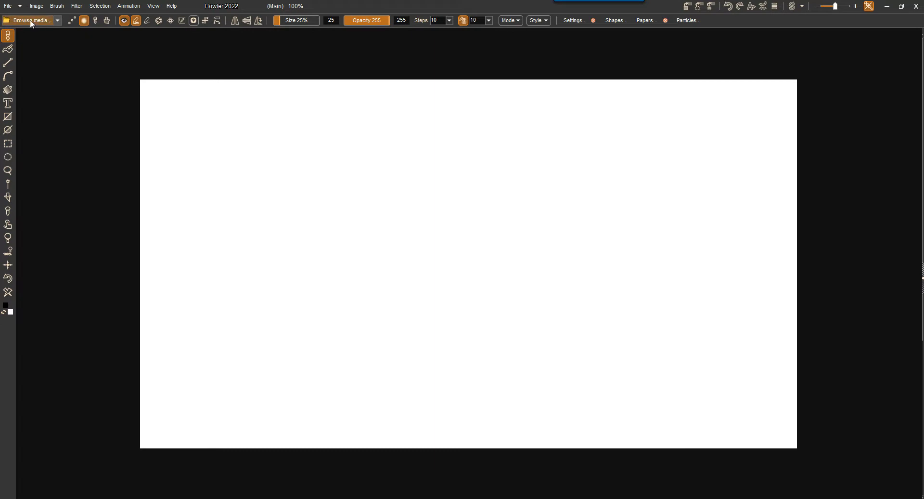
Reopen the media browser, reposition it, and look through the Oils brush previews.
left_click(23, 19)
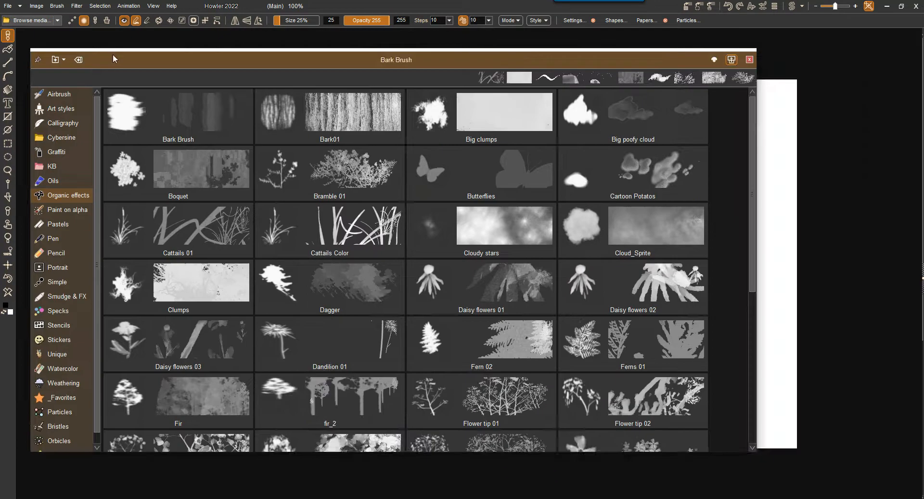
left_click_drag(114, 54, 115, 41)
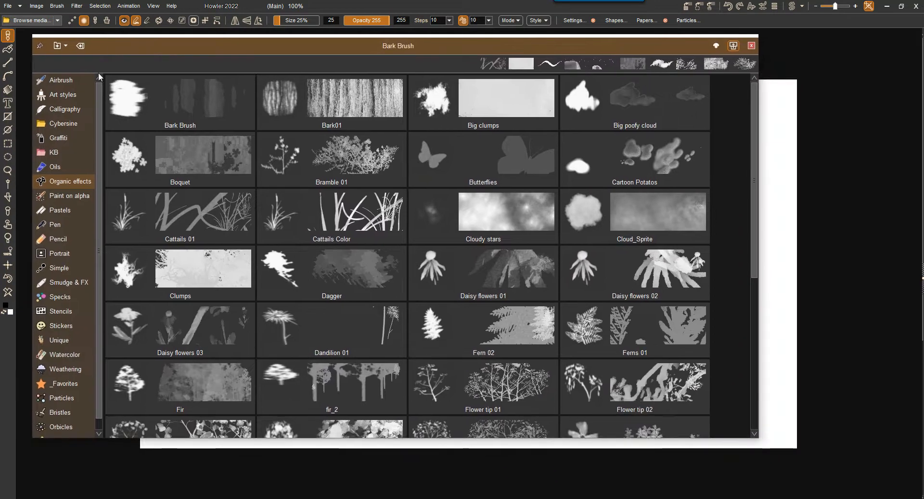
mouse_move(99, 89)
left_mouse_down()
mouse_move(105, 225)
mouse_move(100, 88)
left_mouse_up()
left_click(62, 182)
left_click(56, 157)
left_click(58, 195)
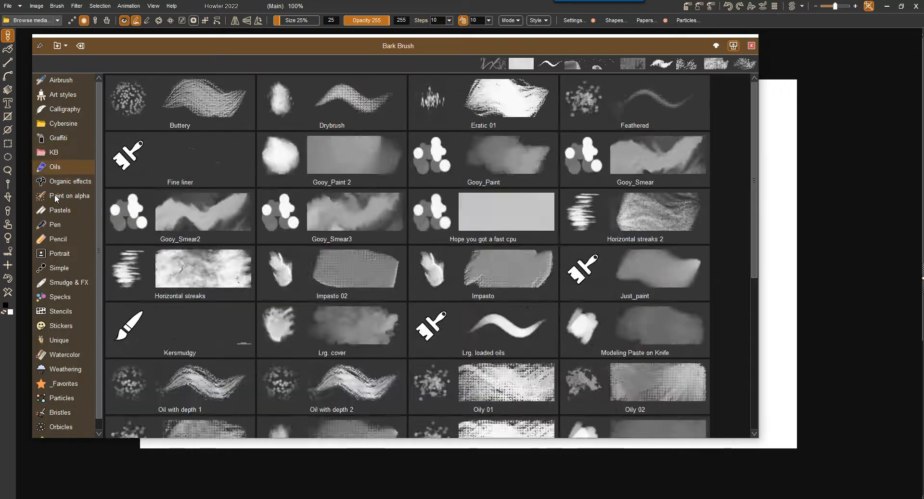
Choose the Cattails Color brush from Organic effects and paint cattails across the lower half of the canvas.
left_click(55, 180)
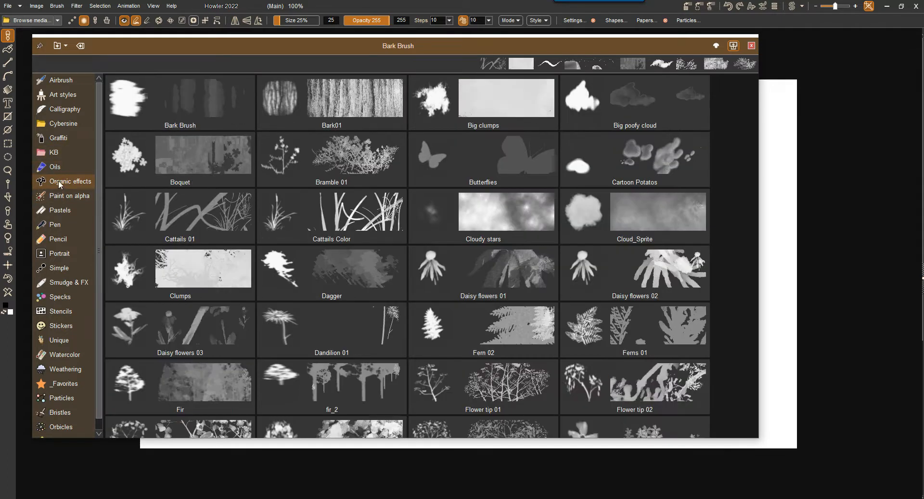
left_click(60, 186)
left_click(364, 215)
mouse_move(470, 284)
left_mouse_down()
mouse_move(539, 334)
mouse_move(788, 370)
mouse_move(159, 360)
mouse_move(698, 385)
mouse_move(318, 409)
left_mouse_up()
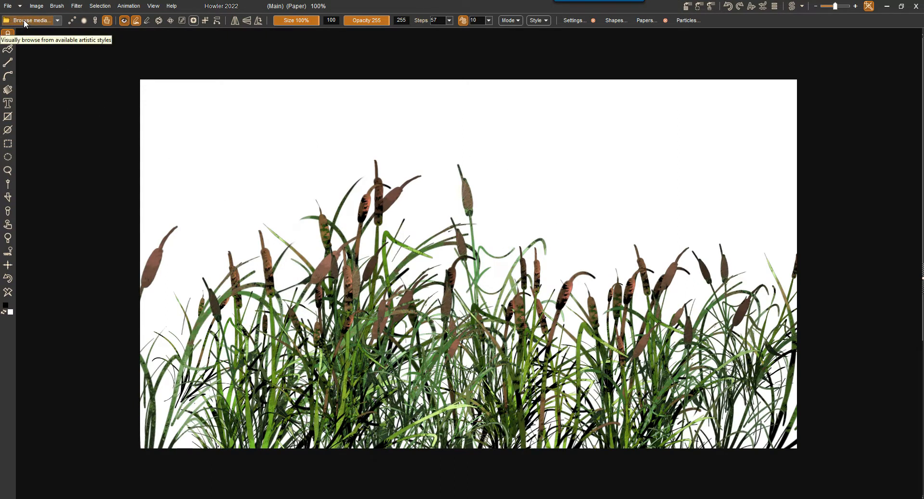
Choose the Classic 03 brush from the Foliage category and clear the cattails from the canvas.
left_click(58, 21)
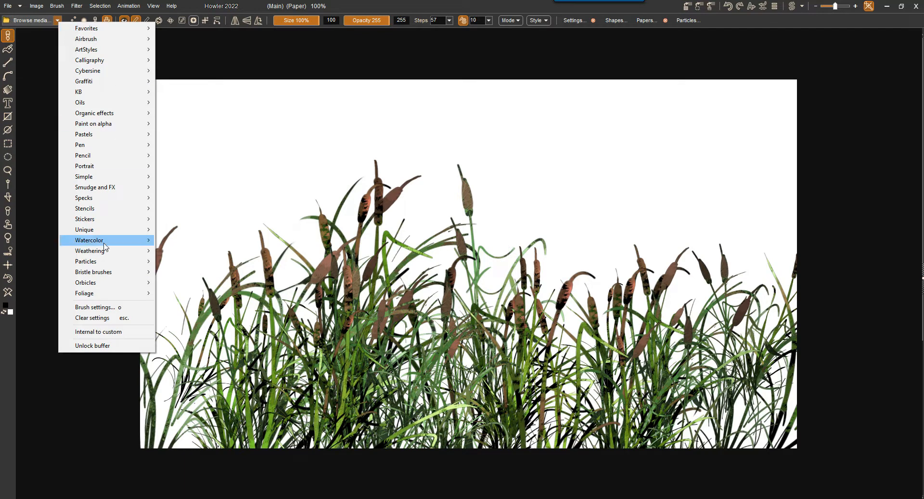
left_click(29, 21)
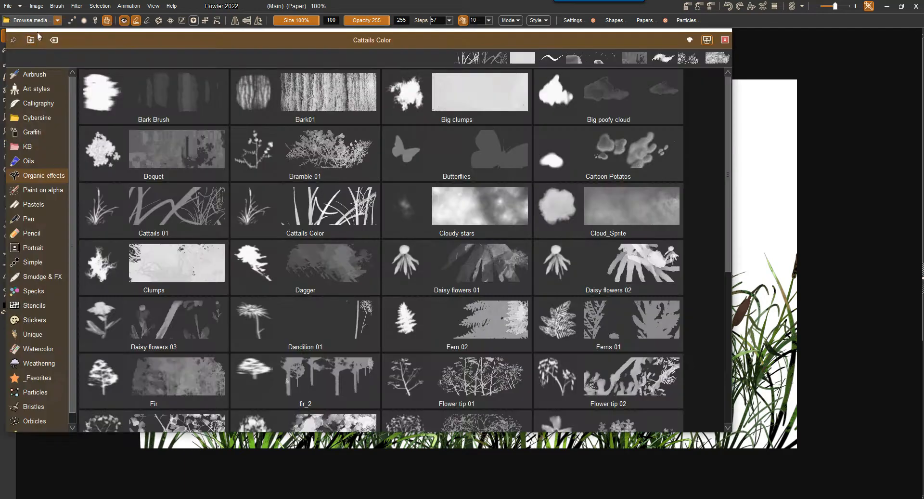
left_click_drag(53, 36, 93, 33)
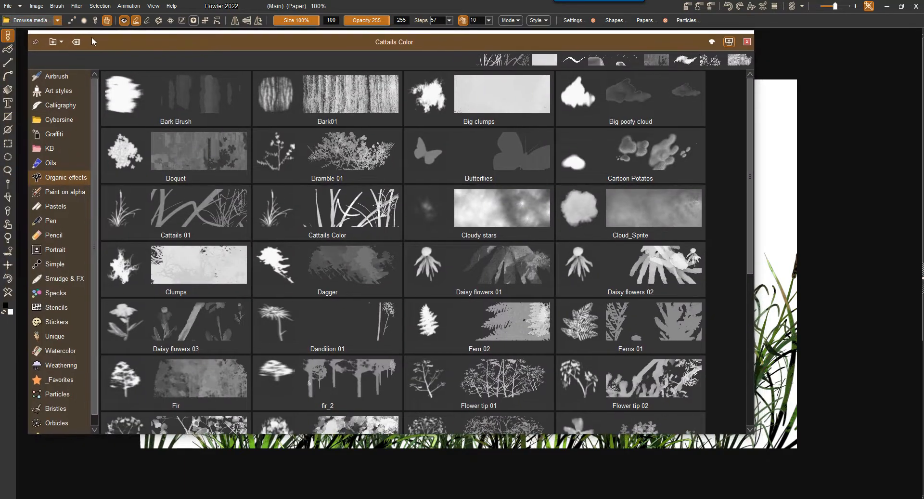
left_click_drag(94, 408, 95, 428)
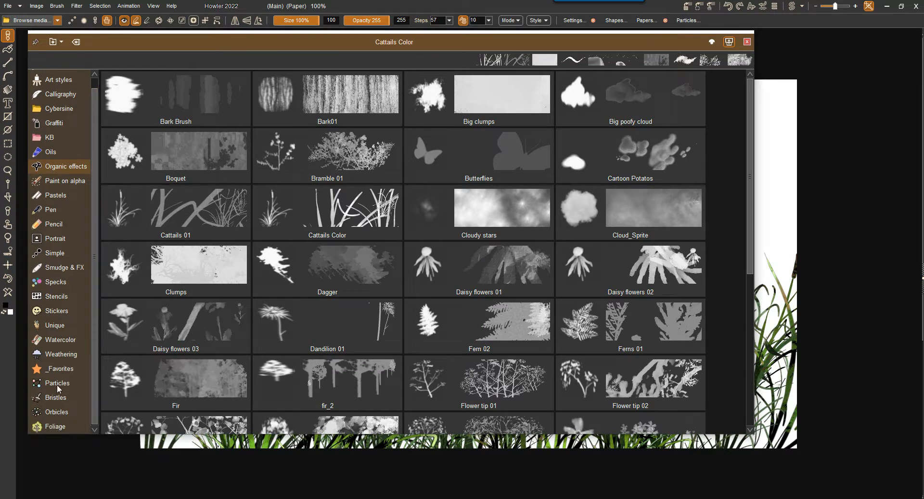
left_click(58, 425)
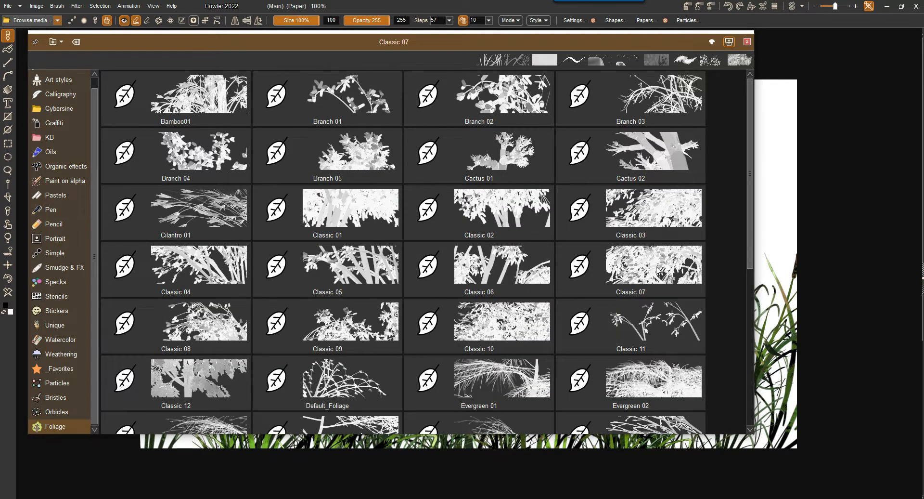
left_click(650, 212)
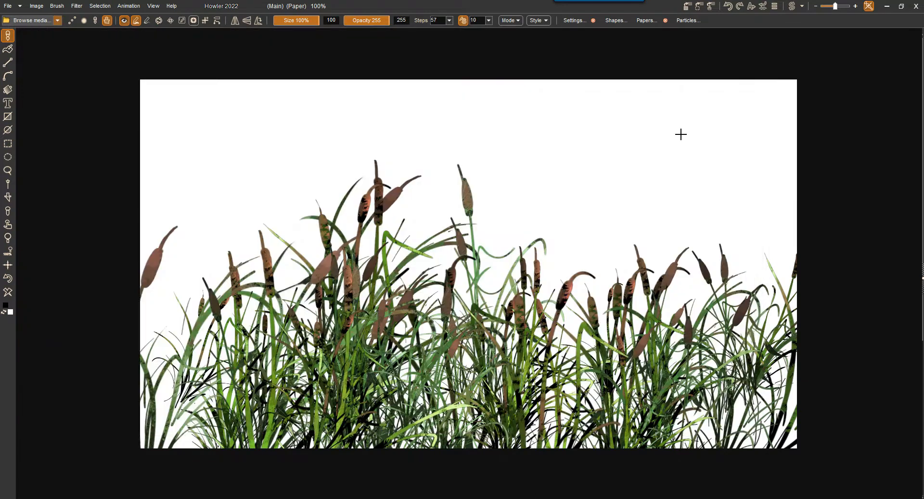
left_click(8, 291)
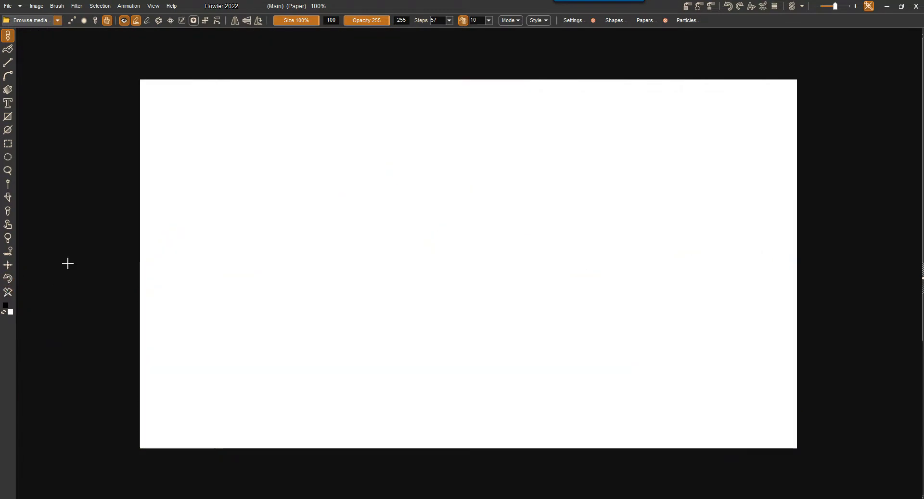
Paint three trees side by side with the Classic 03 brush, then clear the canvas.
left_click(287, 389)
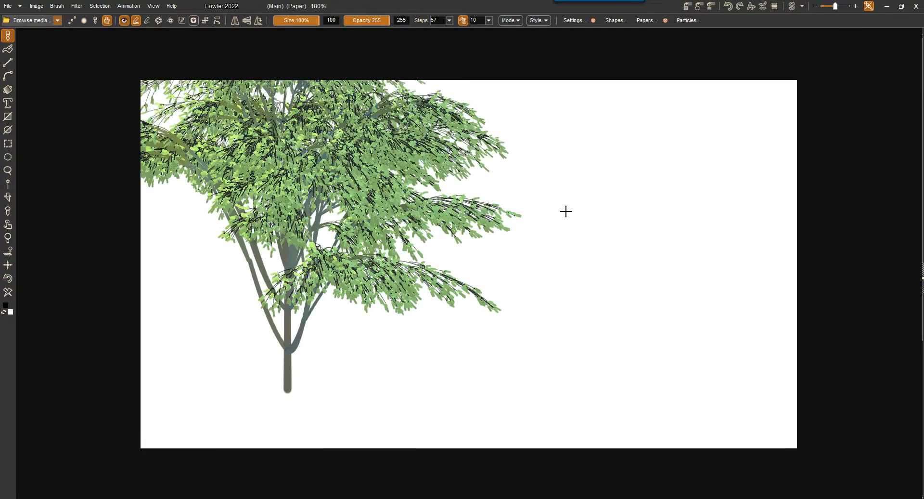
left_click(634, 423)
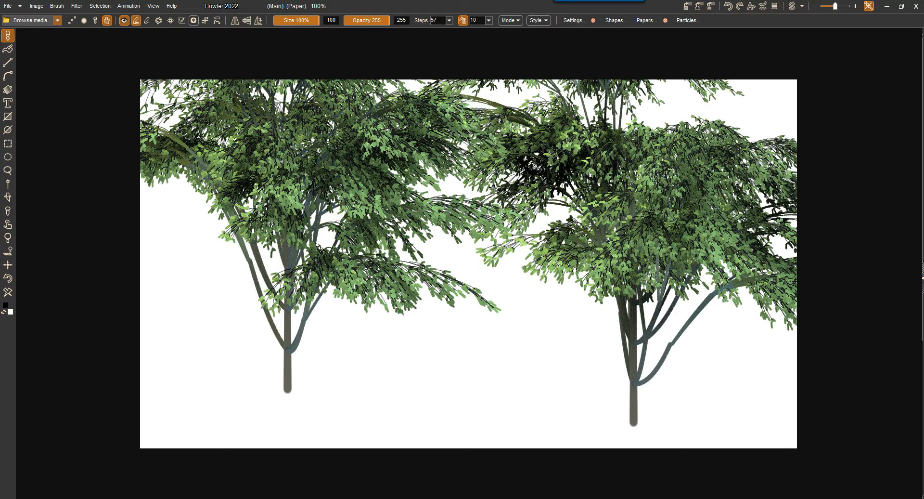
left_click(419, 419)
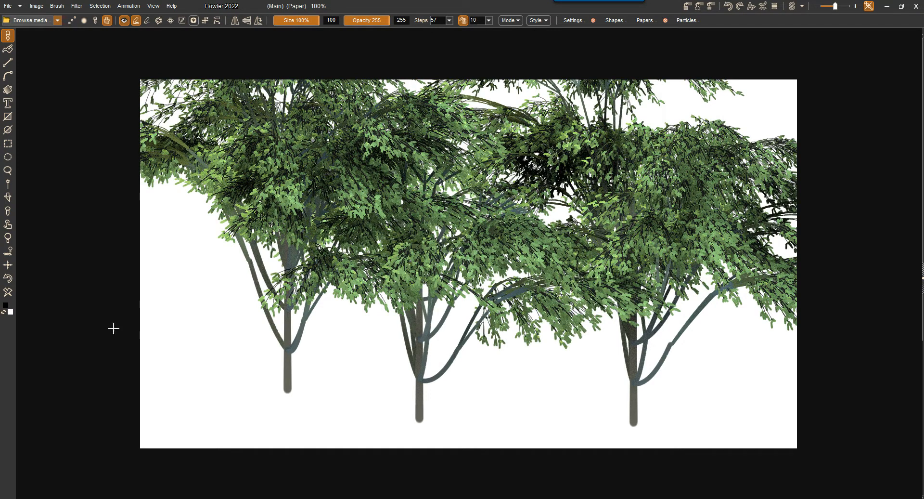
left_click(8, 292)
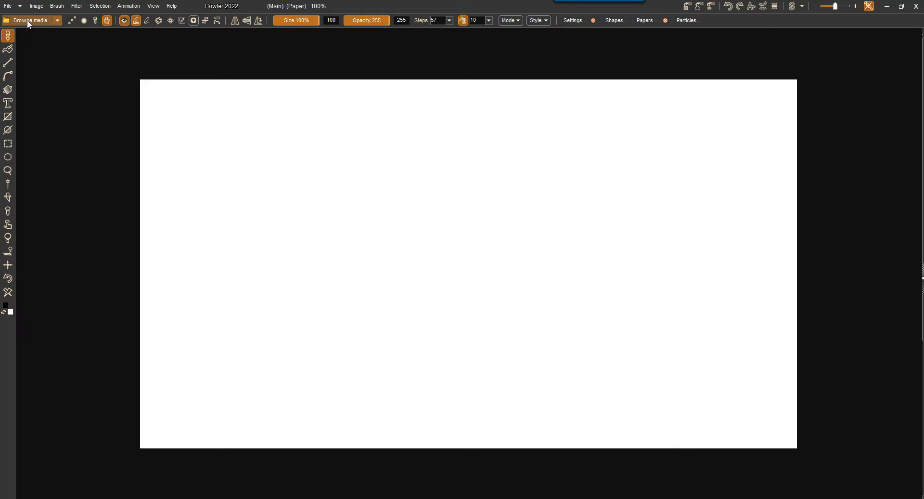
Reopen the media browser, reposition it, and narrow it to a single column of Foliage previews.
left_click(27, 21)
mouse_move(94, 38)
left_mouse_down()
mouse_move(157, 50)
mouse_move(116, 47)
left_mouse_up()
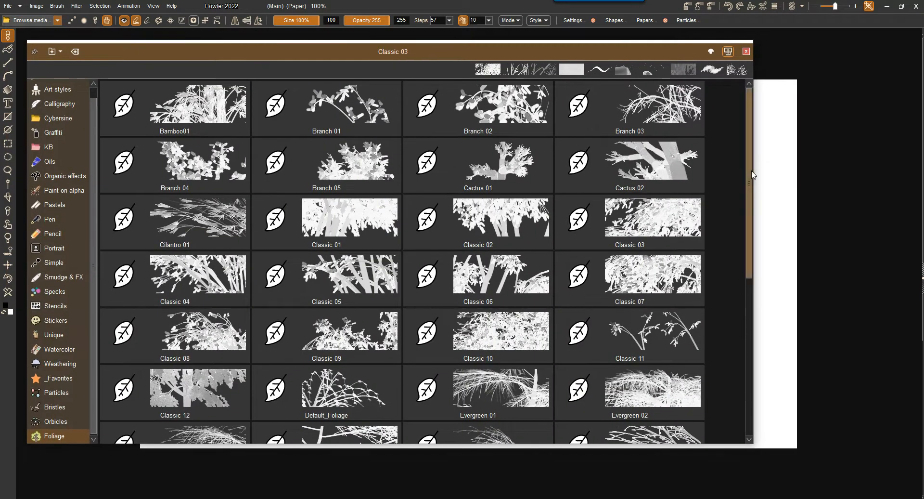
left_click_drag(754, 168, 281, 162)
mouse_move(275, 263)
left_mouse_down()
mouse_move(274, 352)
mouse_move(272, 258)
left_mouse_up()
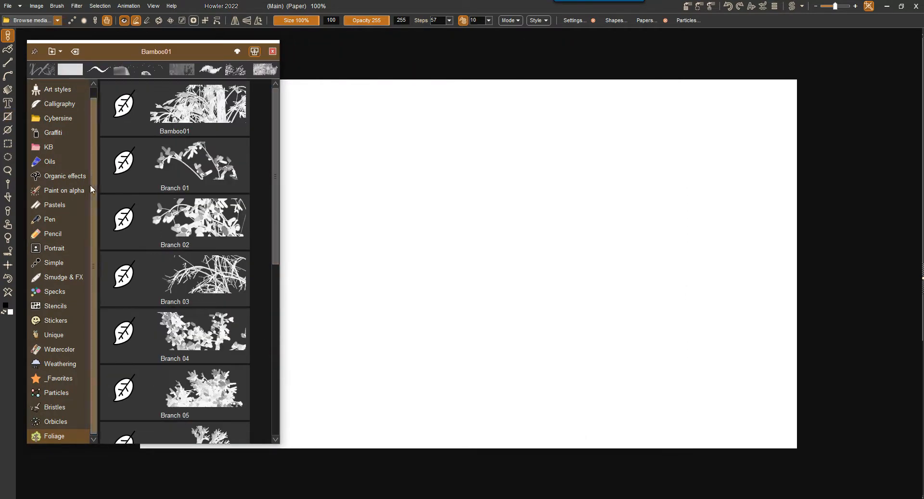
Choose the Fern 02 brush from Organic effects and paint overlapping ferns across the canvas.
left_click(67, 176)
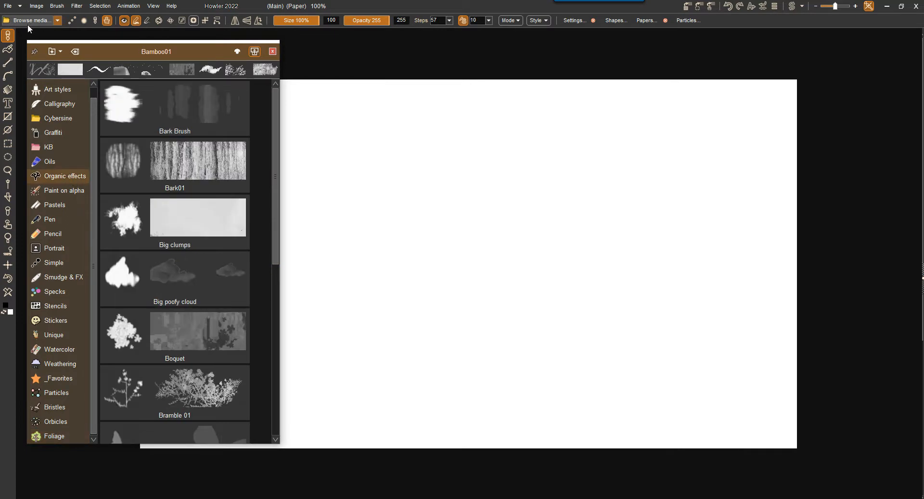
left_click(57, 21)
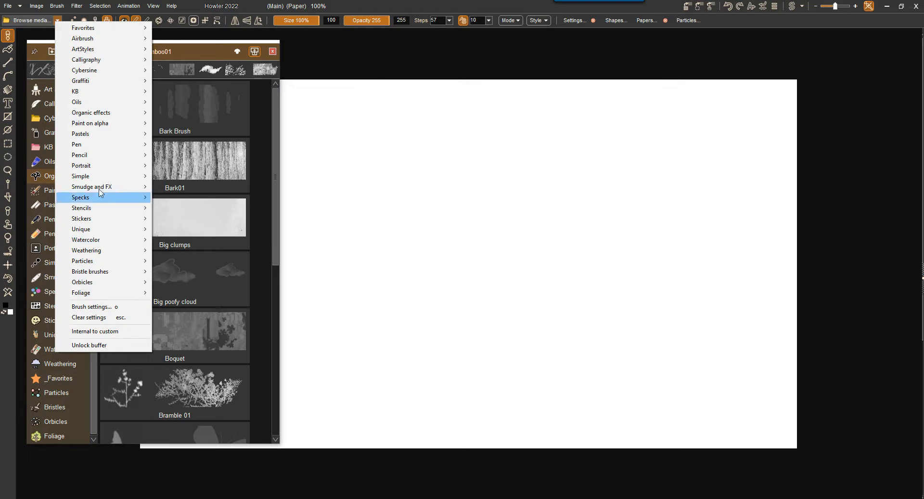
mouse_move(95, 115)
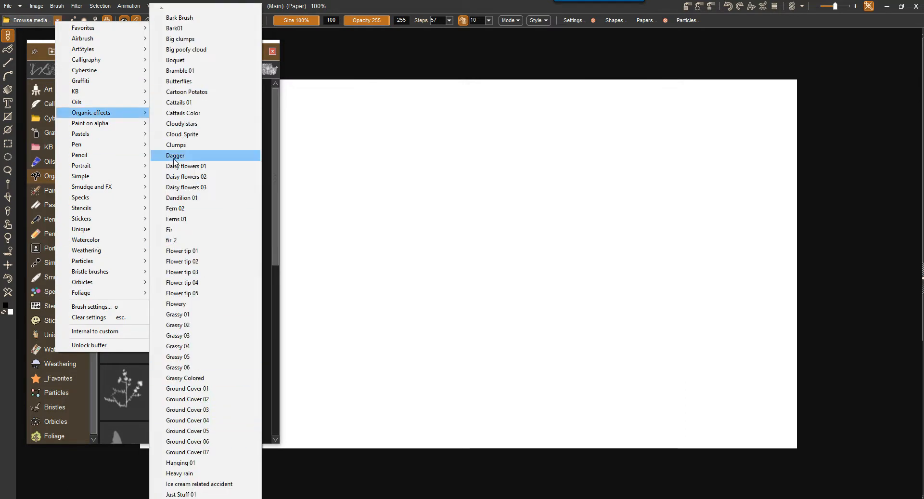
left_click(188, 209)
mouse_move(380, 295)
left_mouse_down()
mouse_move(704, 374)
mouse_move(356, 304)
mouse_move(354, 409)
mouse_move(617, 423)
left_mouse_up()
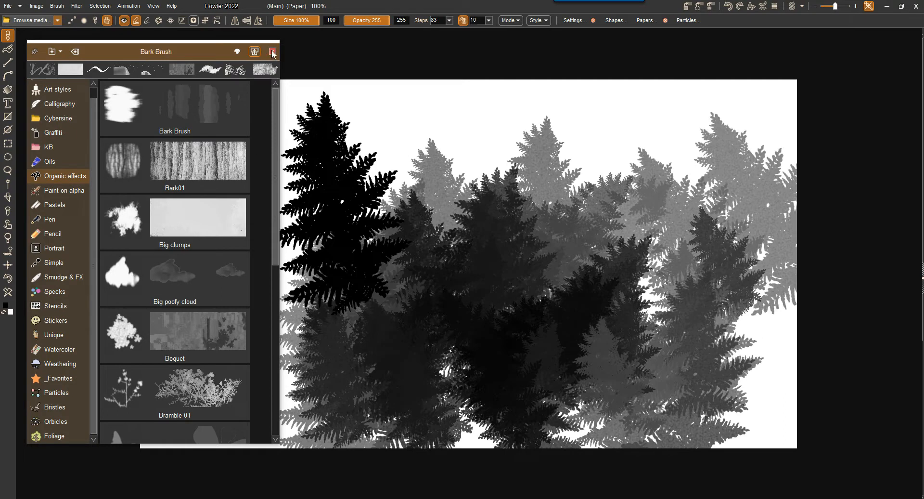
Paint brambles across the lower half of the swap image with the Bramble 01 brush and store a copy of the image.
left_click(794, 7)
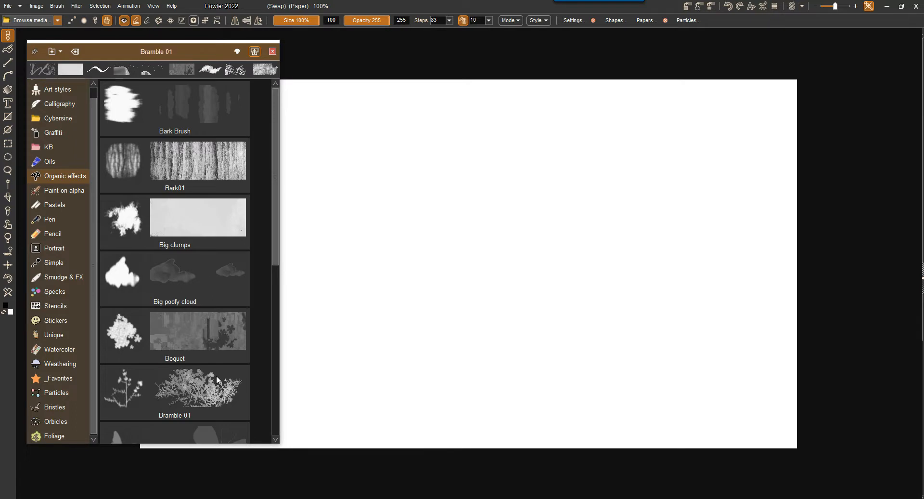
left_click(180, 388)
left_click_drag(260, 382, 770, 381)
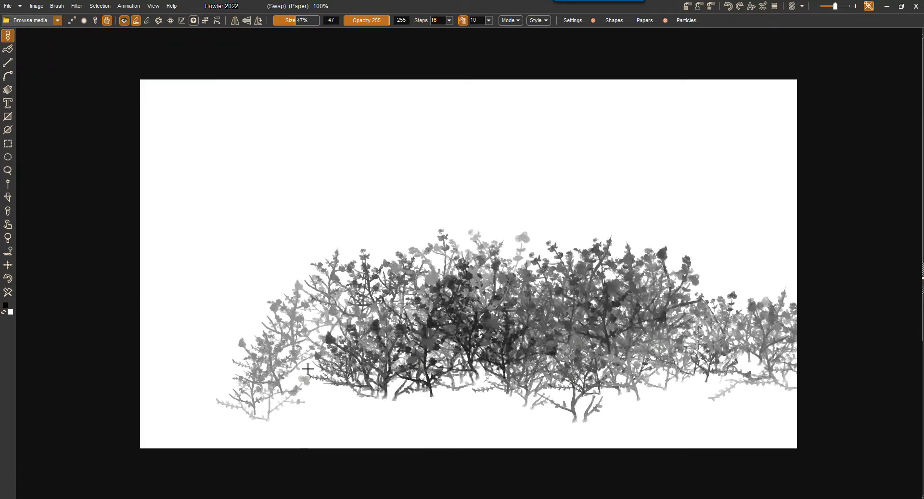
left_click(688, 7)
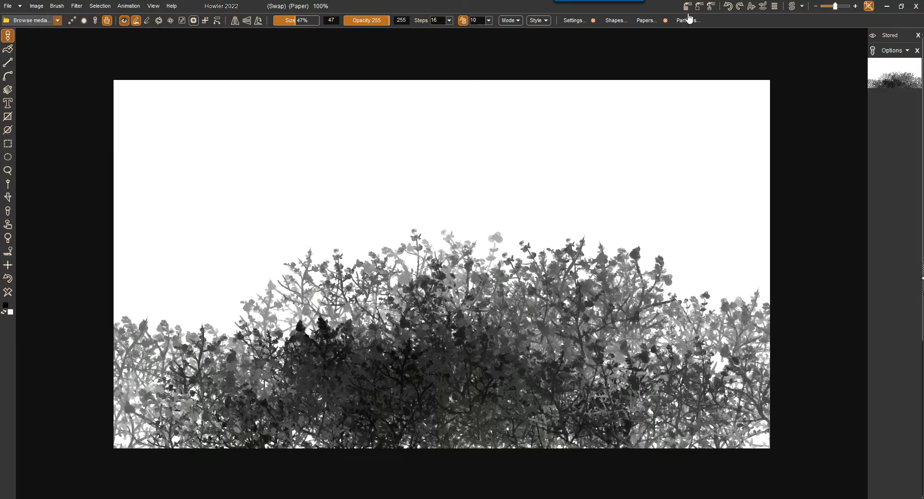
Paint bark texture over the brambles with the Bark01 brush from Organic effects.
left_click(32, 20)
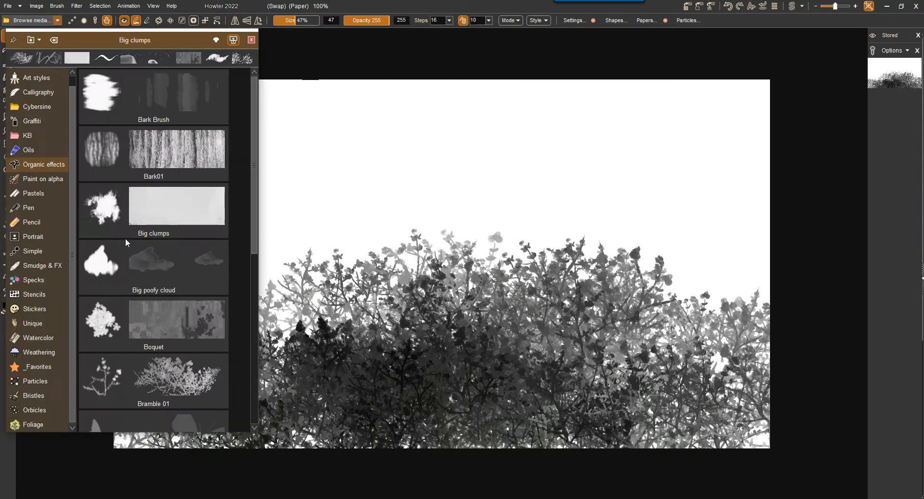
left_click(169, 151)
left_click_drag(170, 308, 227, 299)
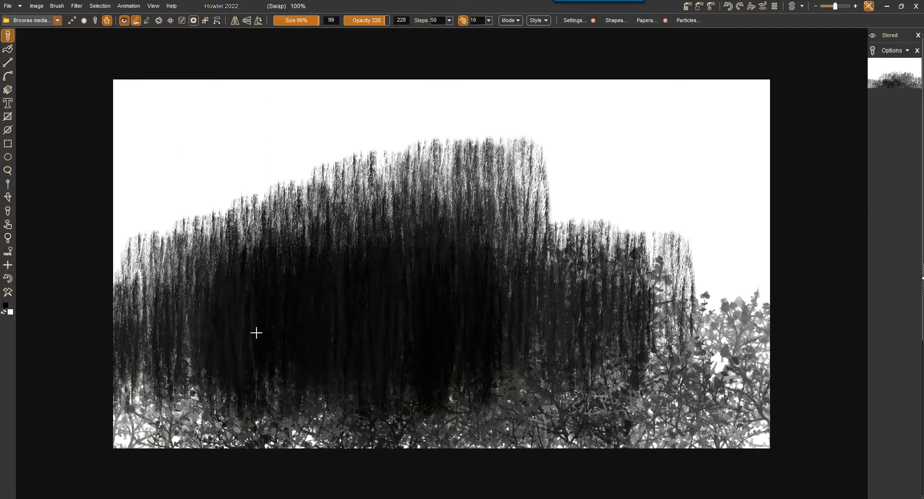
Scatter flowers over the bark and brambles with the Wildflowers brush and store a copy of the image.
left_click(24, 21)
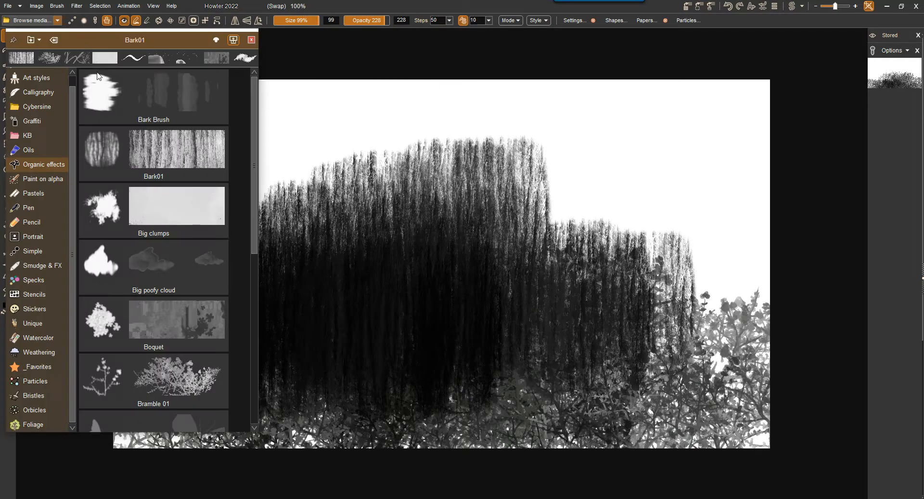
left_click(254, 338)
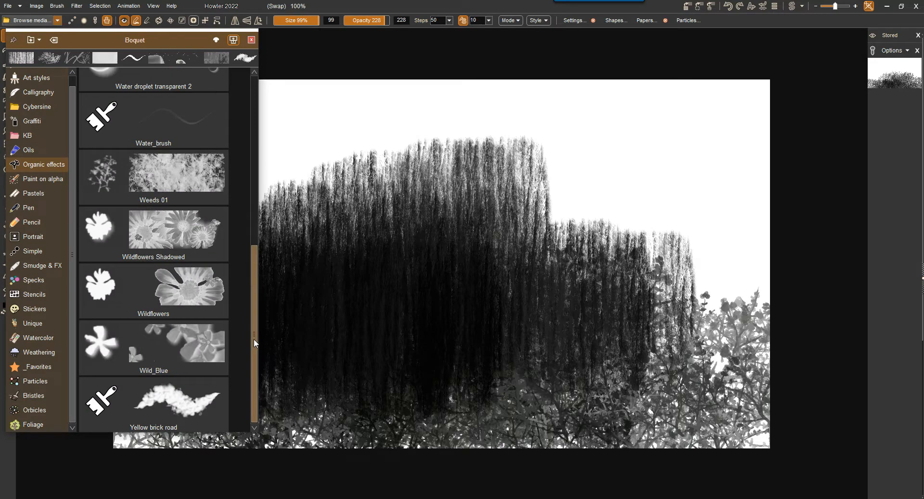
left_click(205, 290)
mouse_move(580, 332)
left_mouse_down()
mouse_move(370, 331)
mouse_move(223, 379)
mouse_move(462, 331)
mouse_move(783, 433)
mouse_move(283, 274)
left_mouse_up()
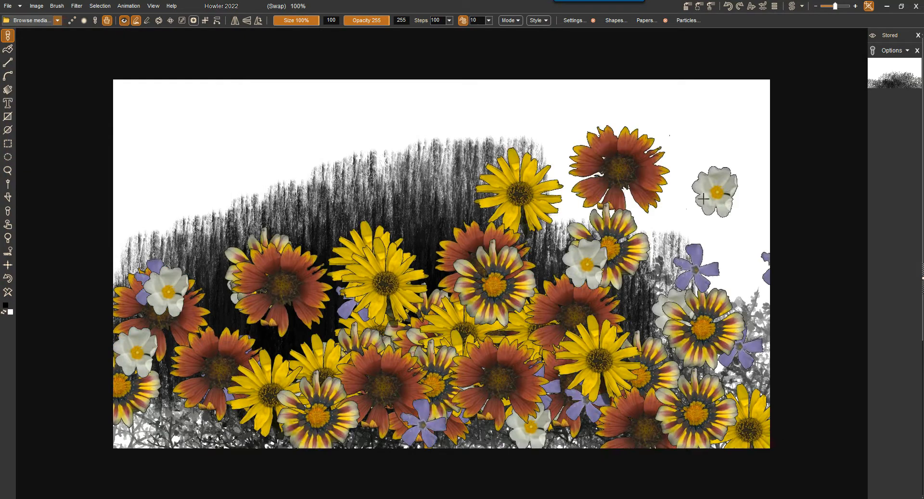
left_click(689, 6)
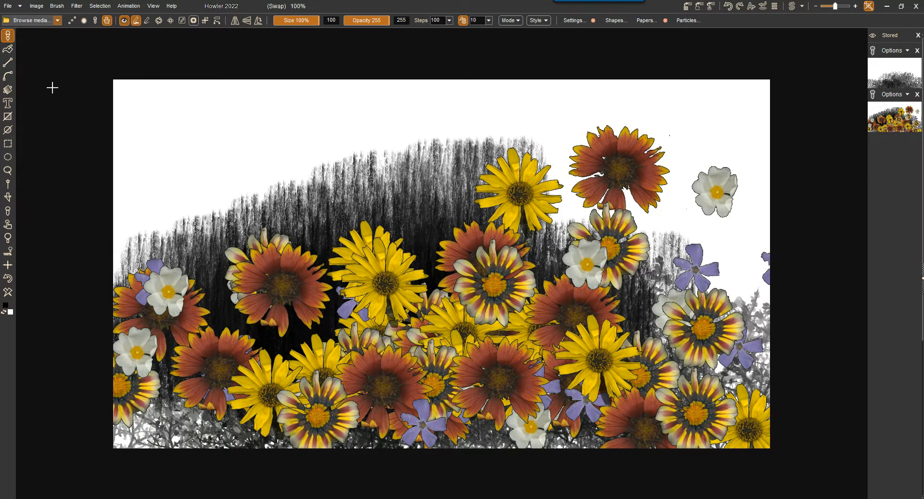
left_click(39, 6)
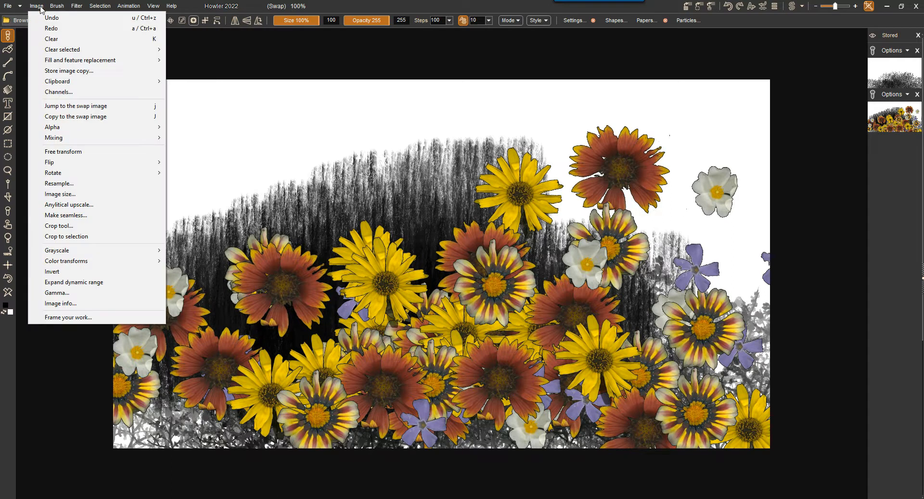
mouse_move(67, 80)
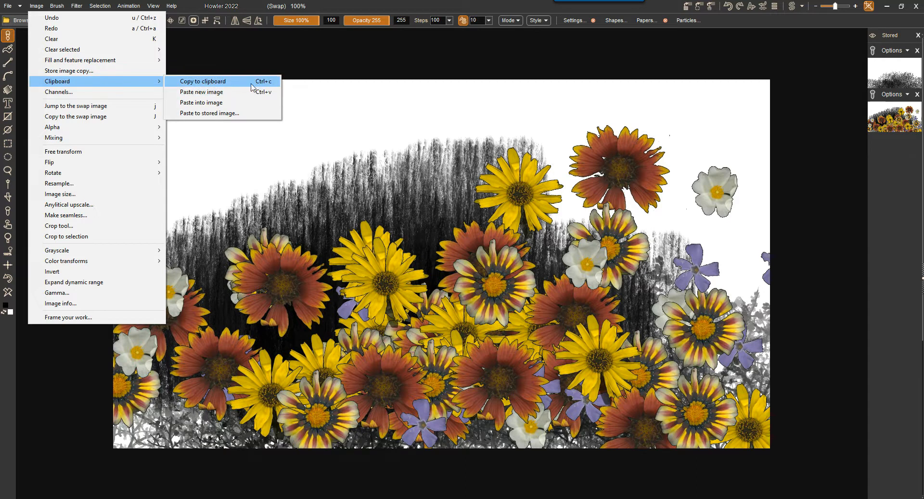
left_click(511, 5)
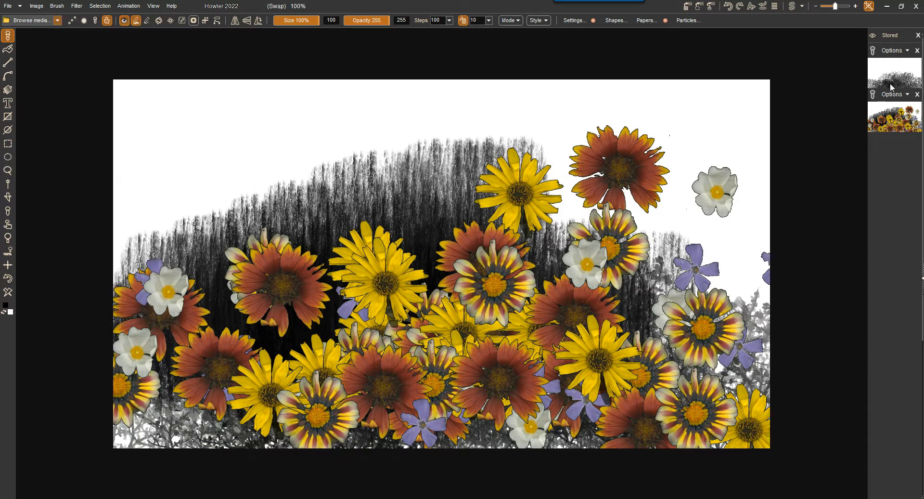
right_click(888, 115)
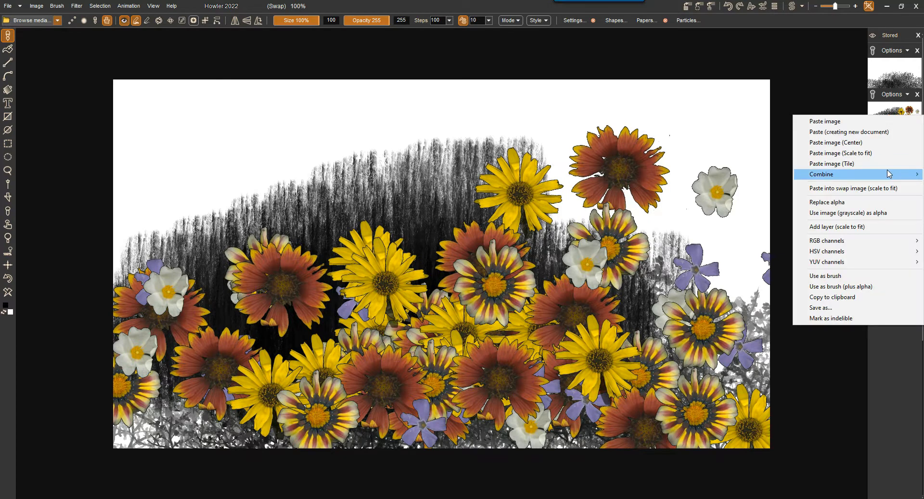
Recall the stored bramble and flower images onto the canvas alternately, ending on the flower image.
mouse_move(890, 174)
left_click(896, 85)
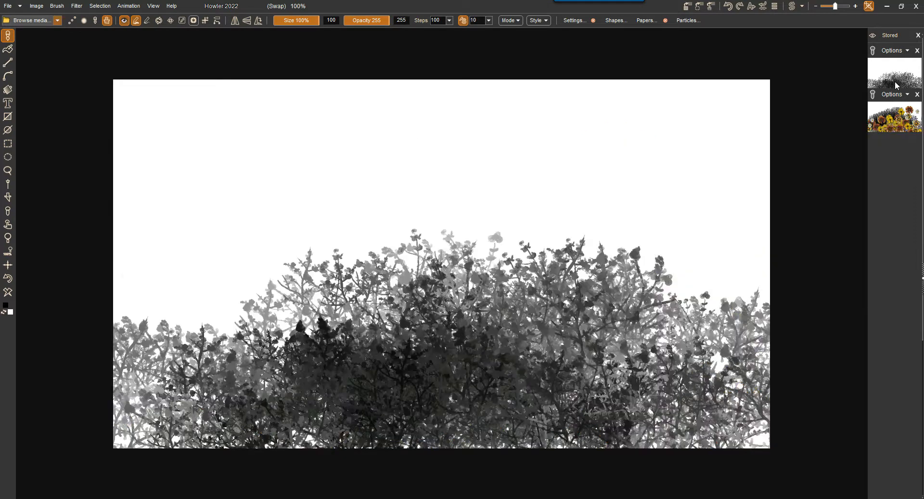
left_click(893, 123)
left_click(901, 79)
left_click(889, 123)
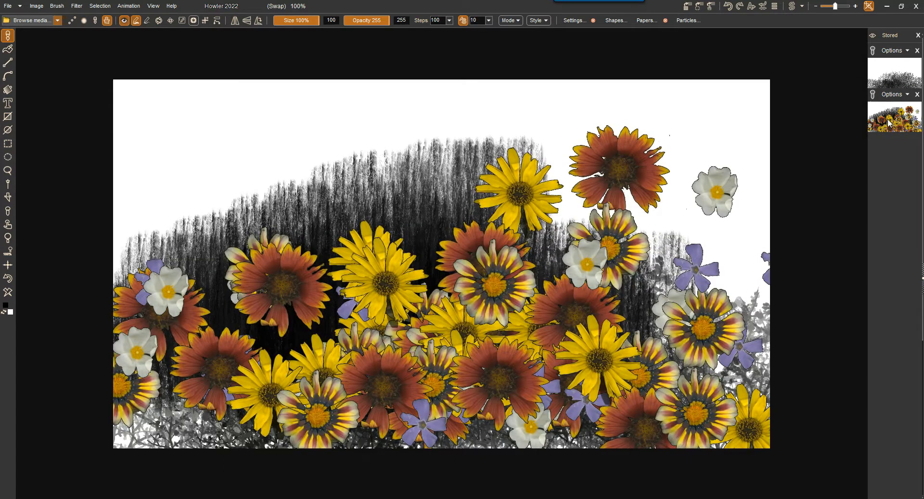
left_click(898, 96)
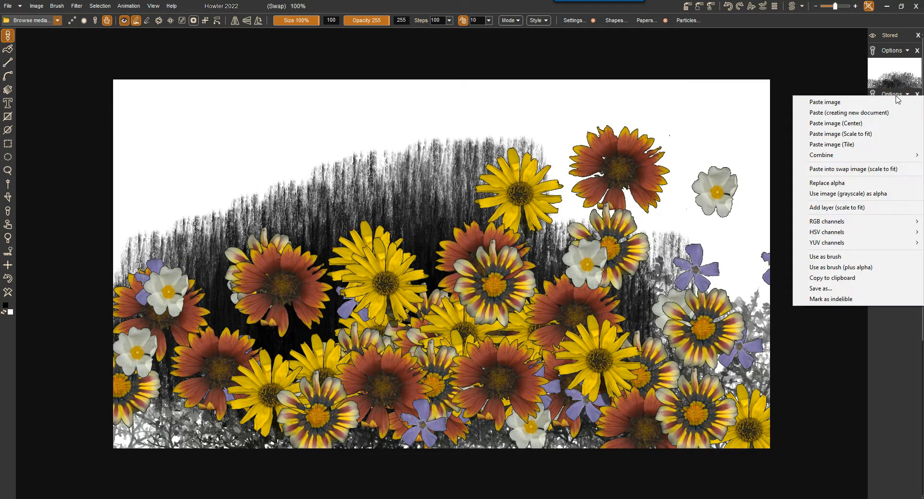
right_click(891, 74)
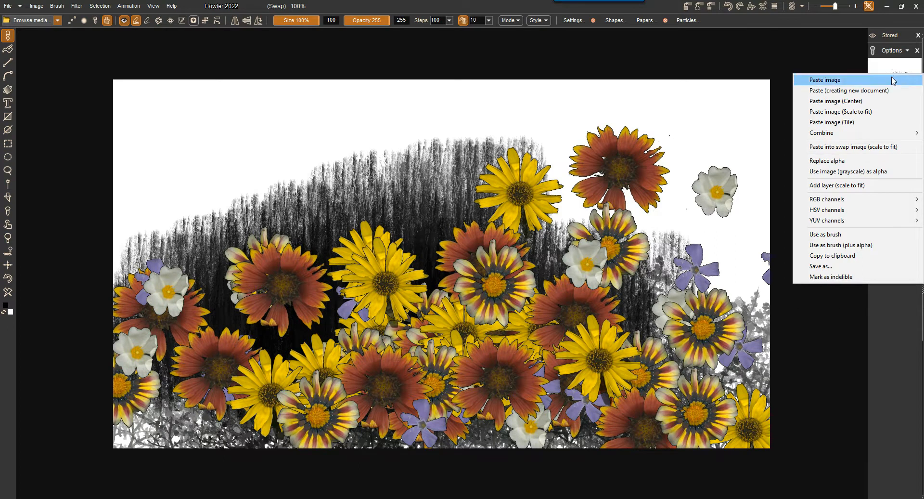
left_click(633, 45)
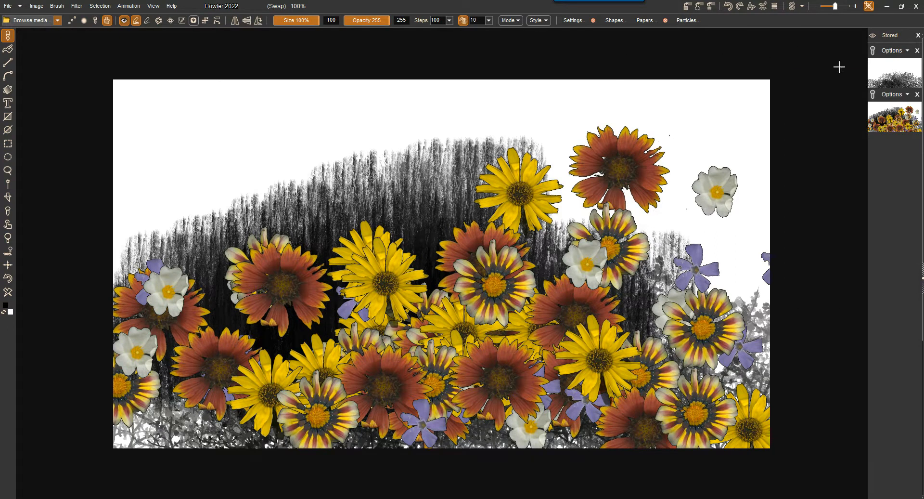
Copy the stored flower image to the clipboard and recall the stored bramble image onto the canvas.
right_click(886, 121)
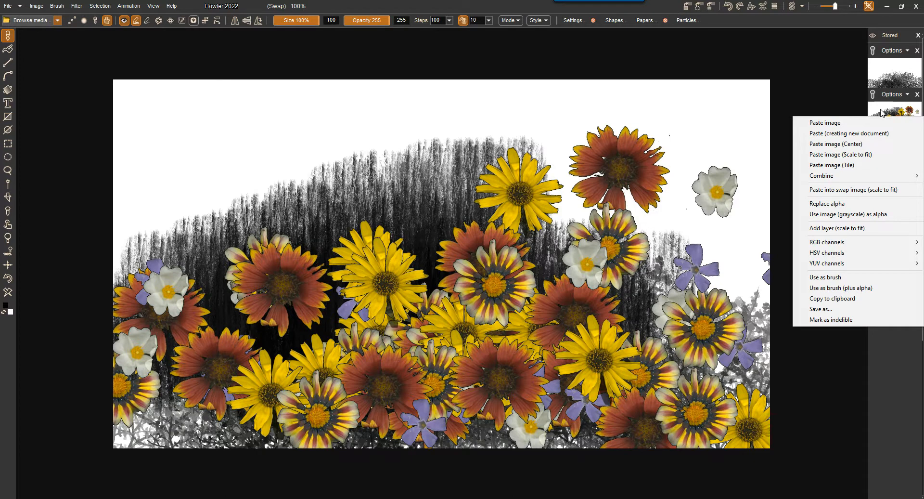
left_click(827, 301)
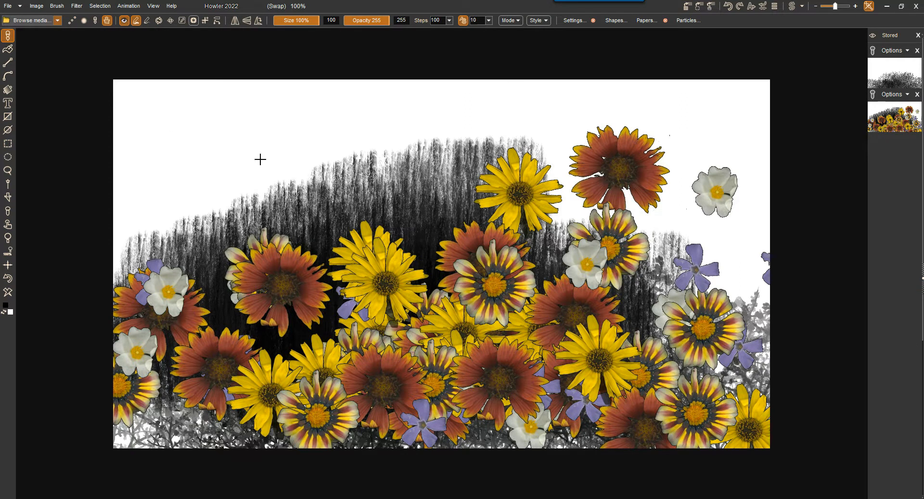
left_click(31, 7)
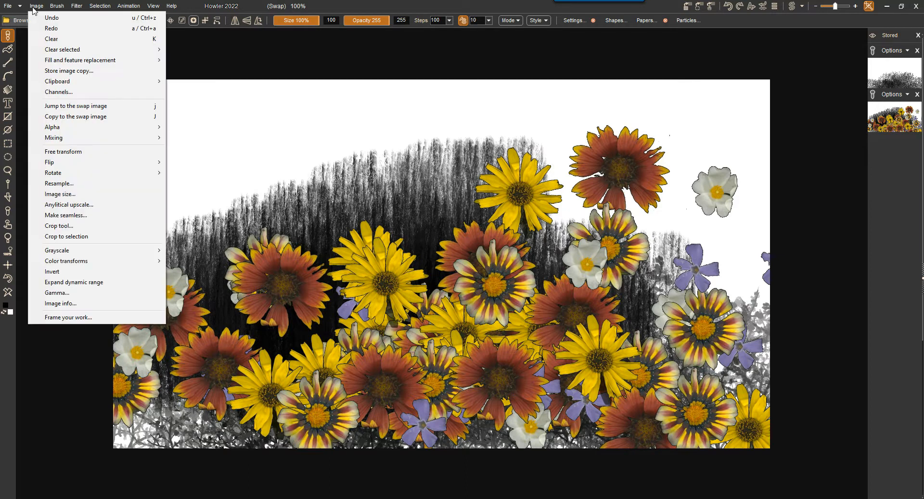
right_click(871, 73)
left_click(891, 75)
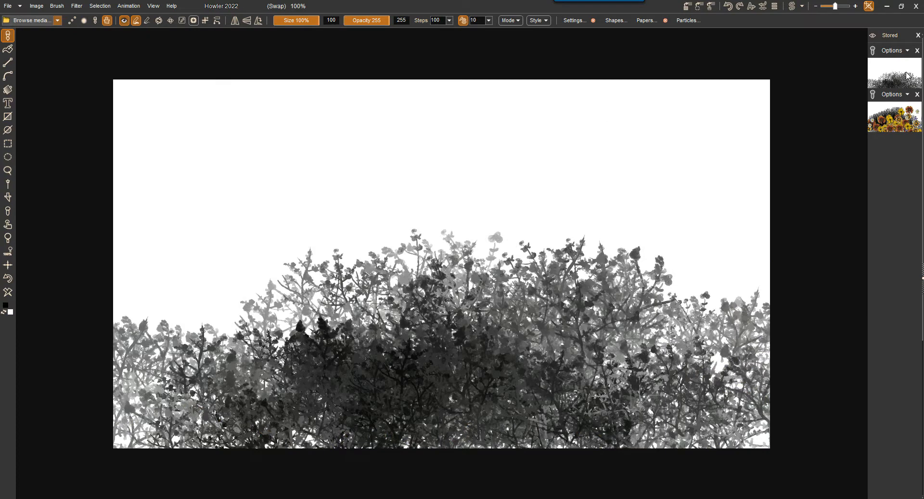
Copy the stored flower image to the clipboard again and paste it into the current bramble image.
right_click(890, 123)
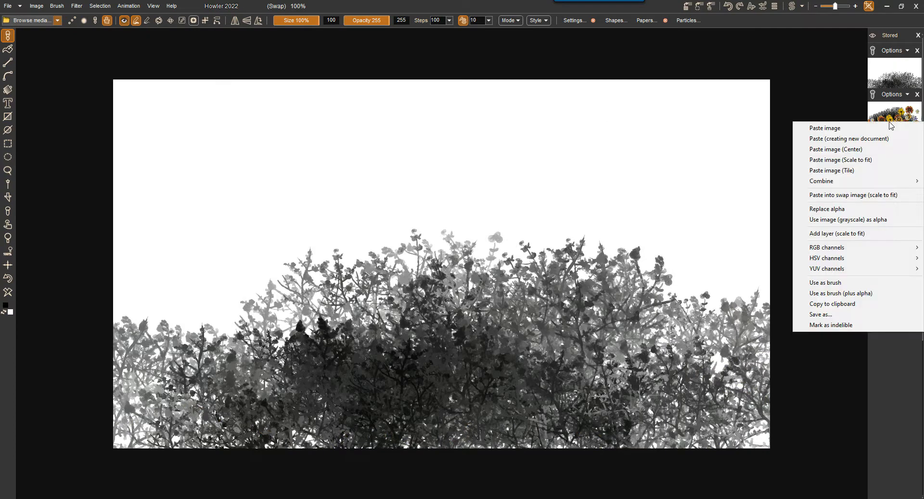
left_click(843, 304)
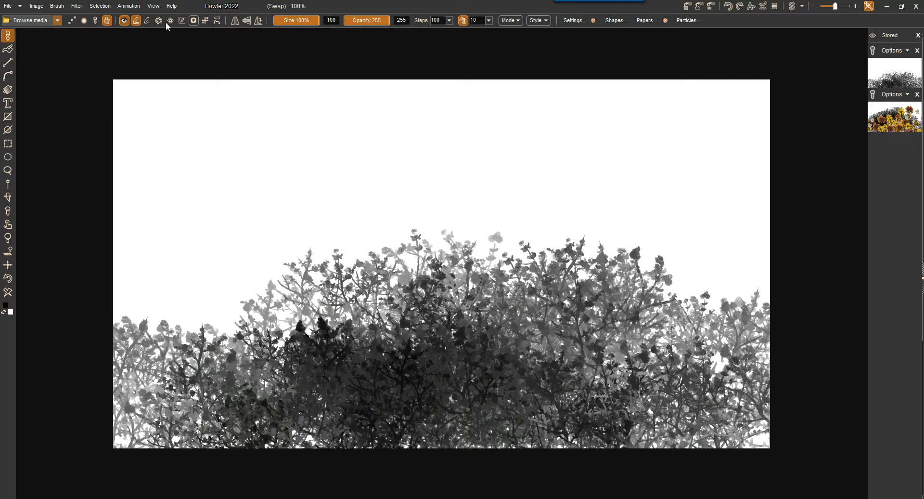
left_click(36, 7)
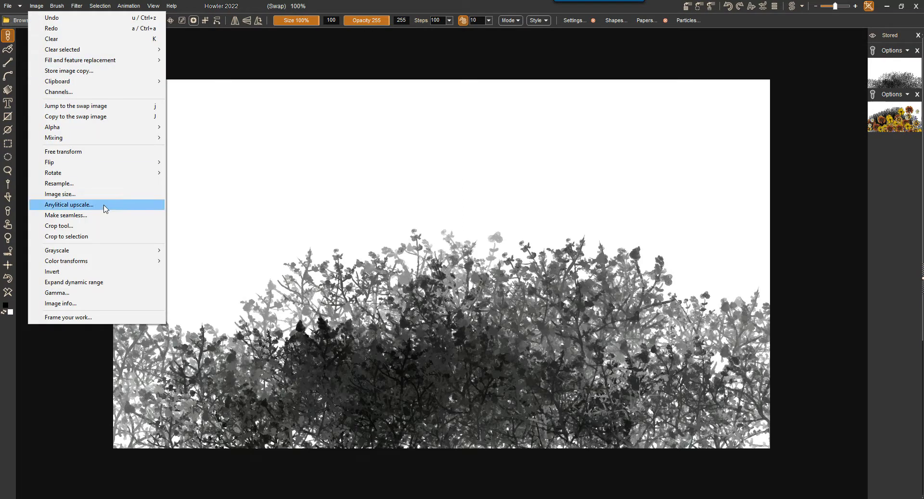
mouse_move(76, 85)
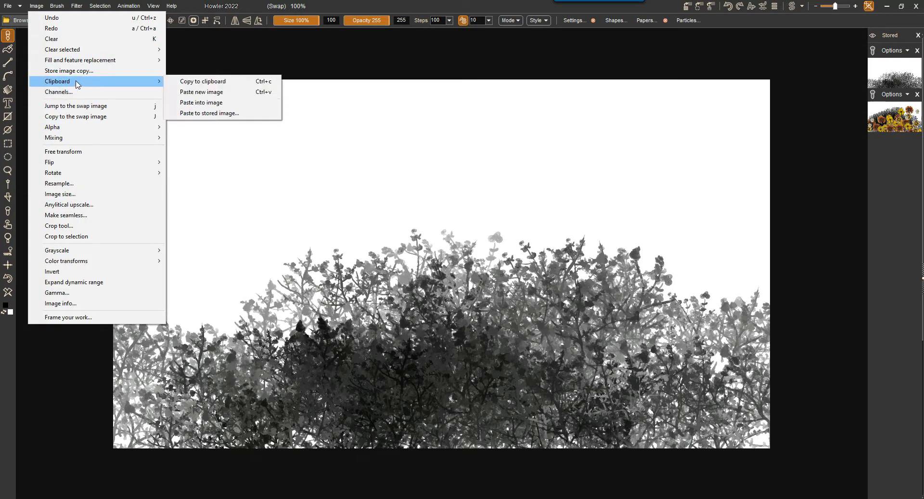
left_click(208, 109)
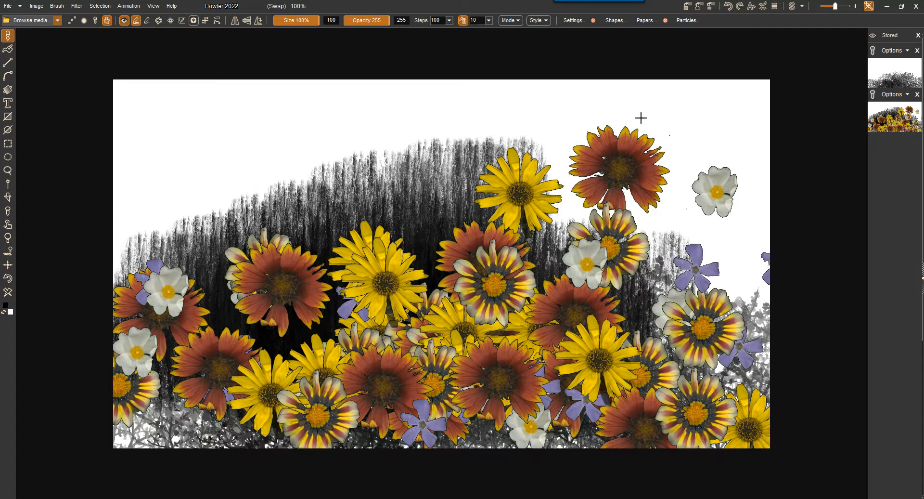
Start saving the stored bramble image to a file and shrink the save dialog and its folder list.
left_click(872, 78)
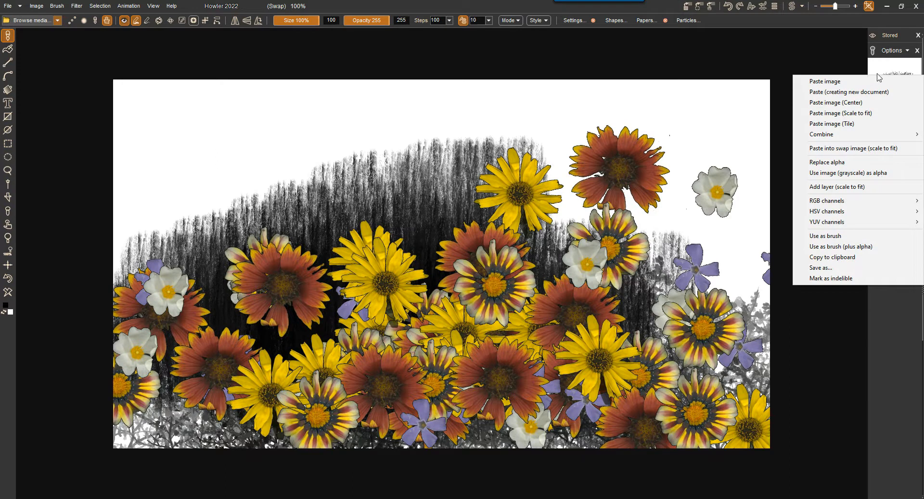
left_click(827, 269)
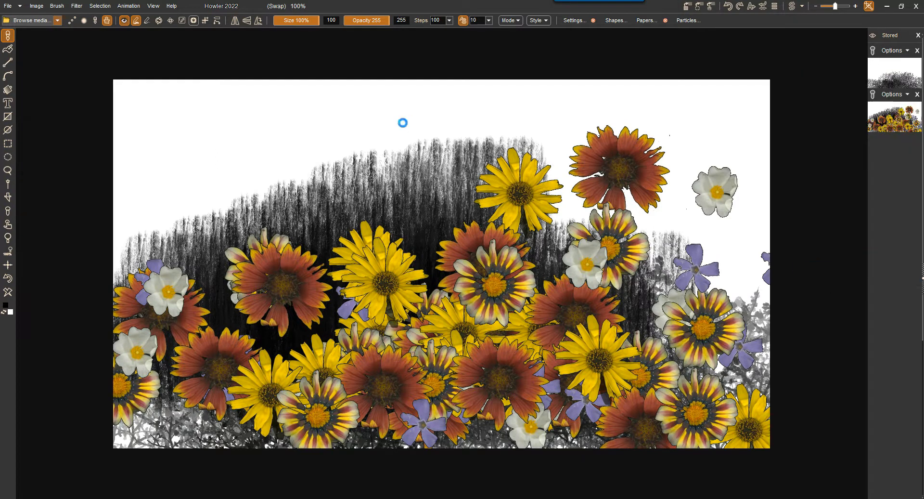
left_click_drag(402, 10, 505, 41)
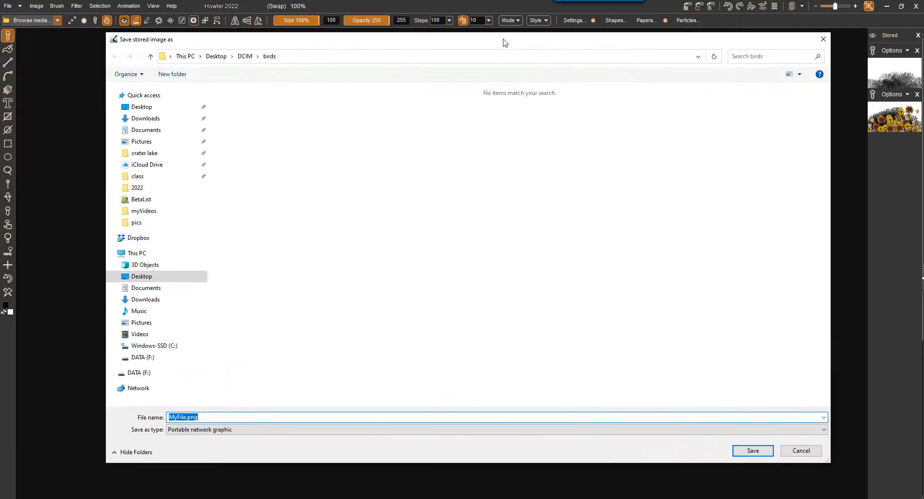
left_click_drag(208, 198, 132, 199)
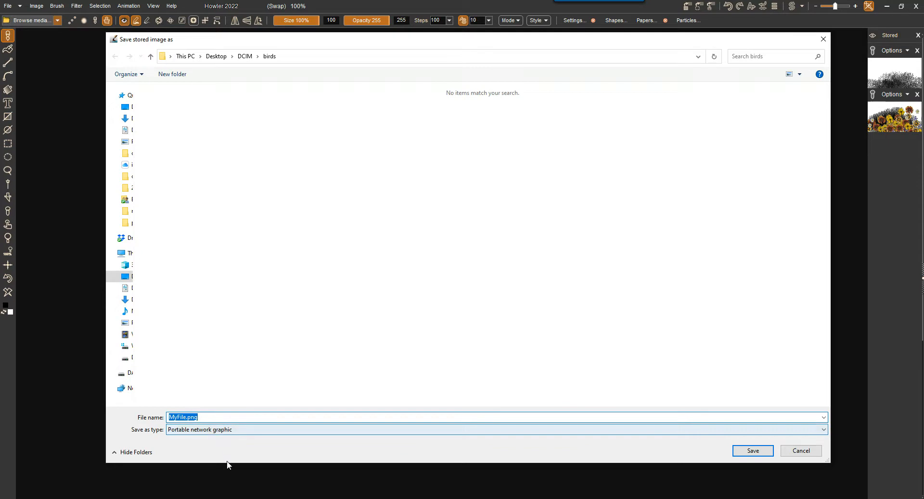
left_click_drag(227, 462, 241, 292)
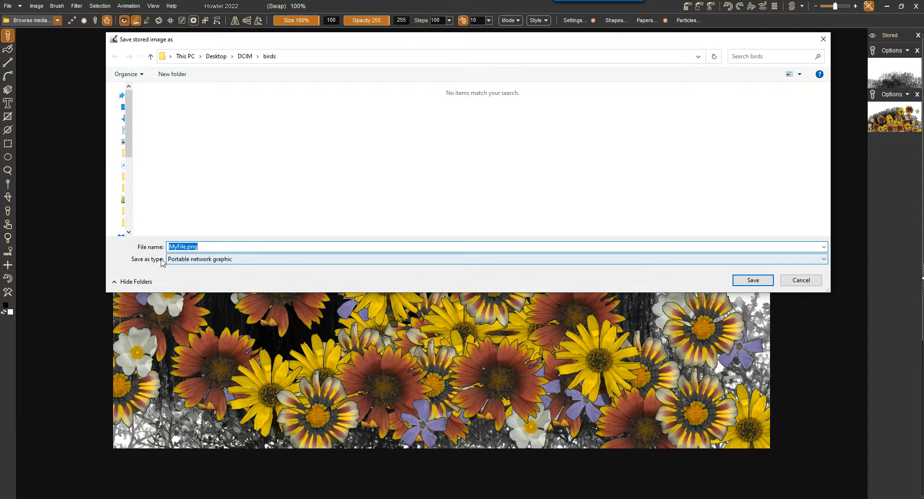
Review the file formats offered for the stored bramble image, cancel the save and bring up its options.
left_click(237, 260)
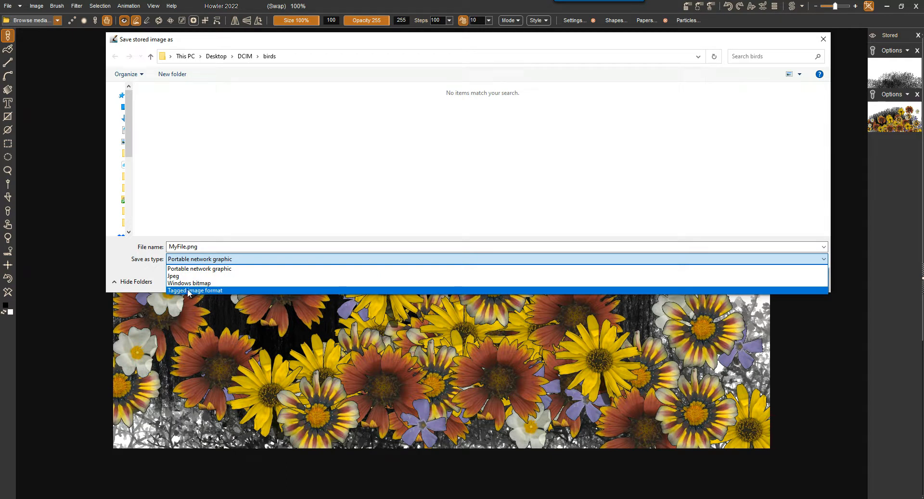
left_click(146, 260)
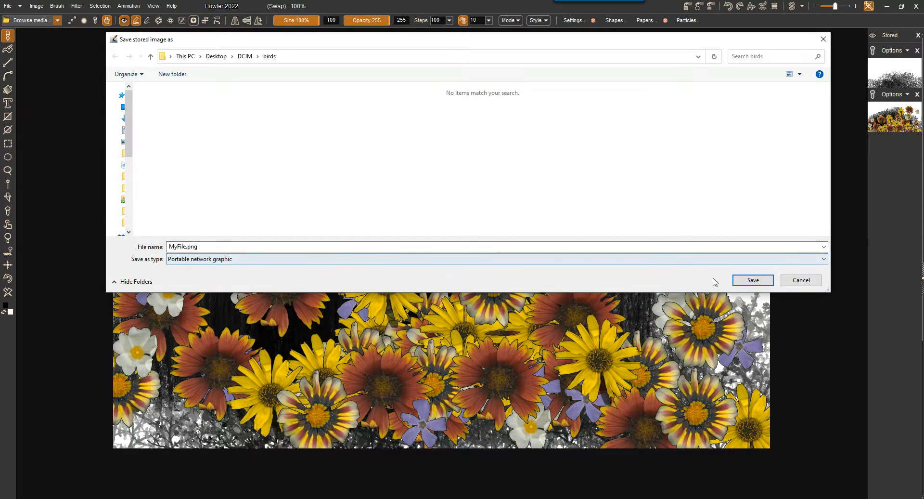
left_click(800, 280)
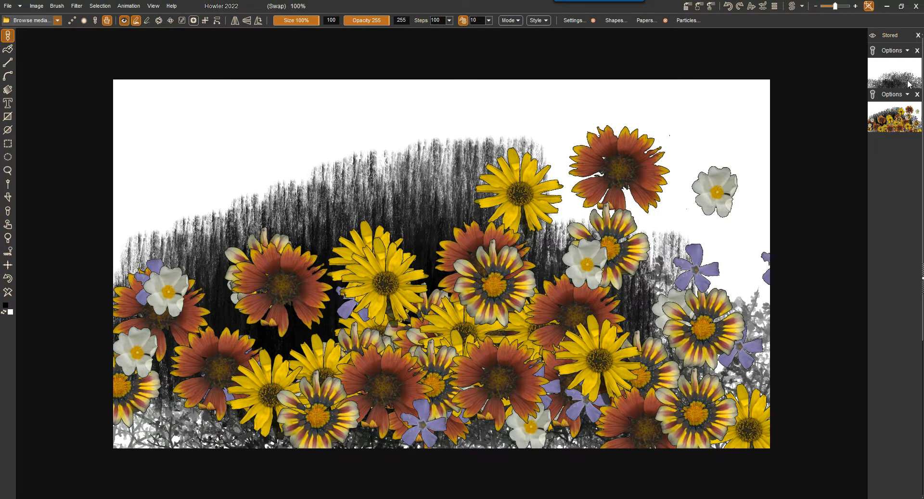
left_click(906, 51)
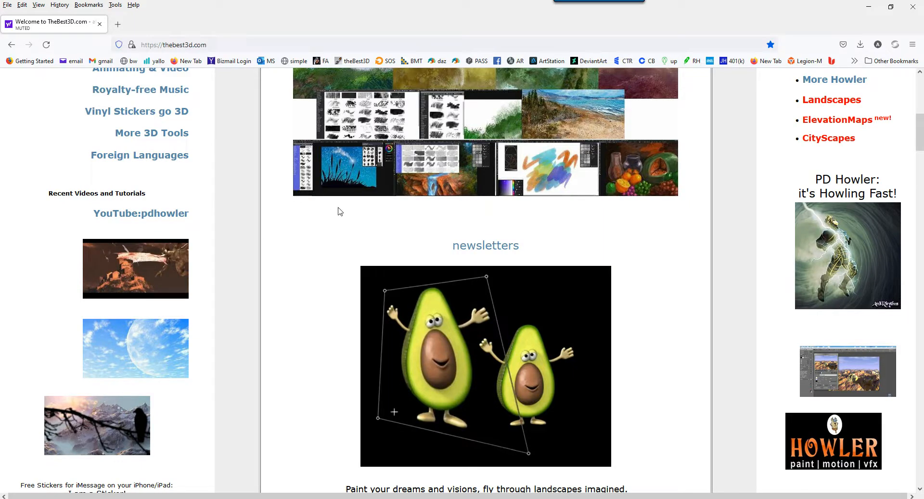
Switch to the browser on TheBest3D.com, open the PD Howler page and look over its current and earlier releases.
scroll(316, 223, "up", 10)
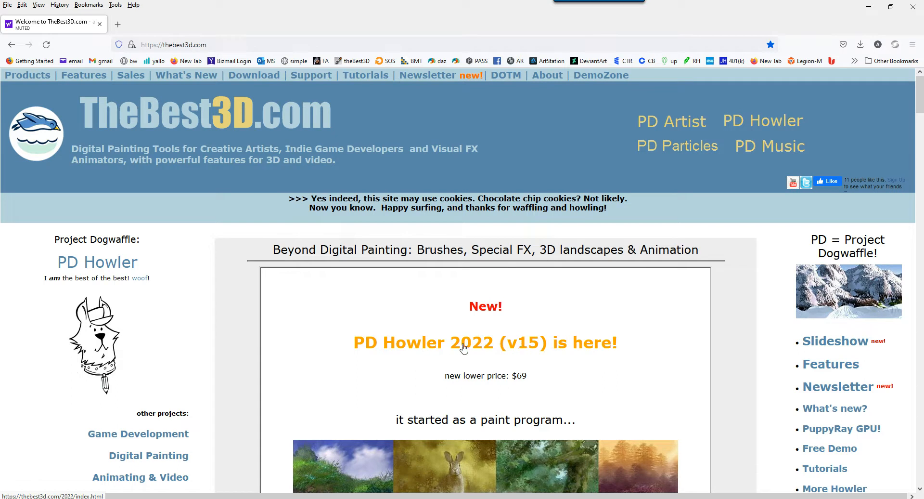
left_click(777, 124)
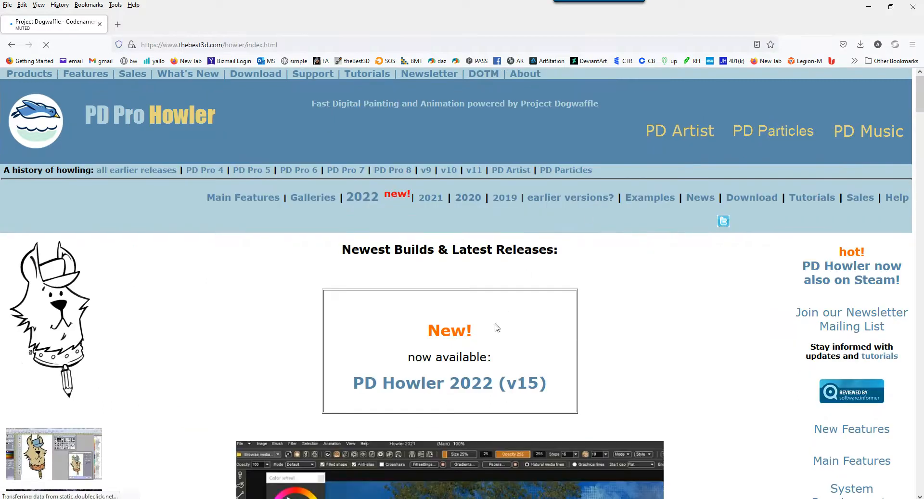
scroll(609, 371, "down", 8)
scroll(612, 359, "down", 15)
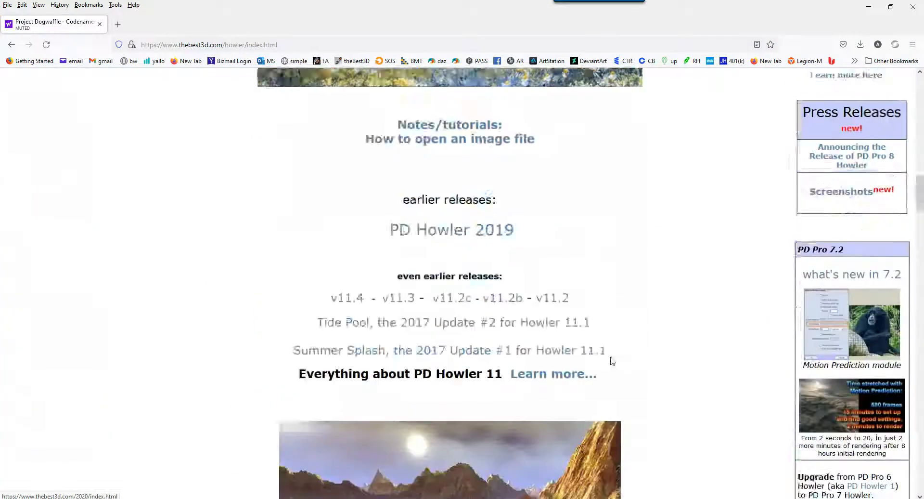
scroll(610, 362, "up", 20)
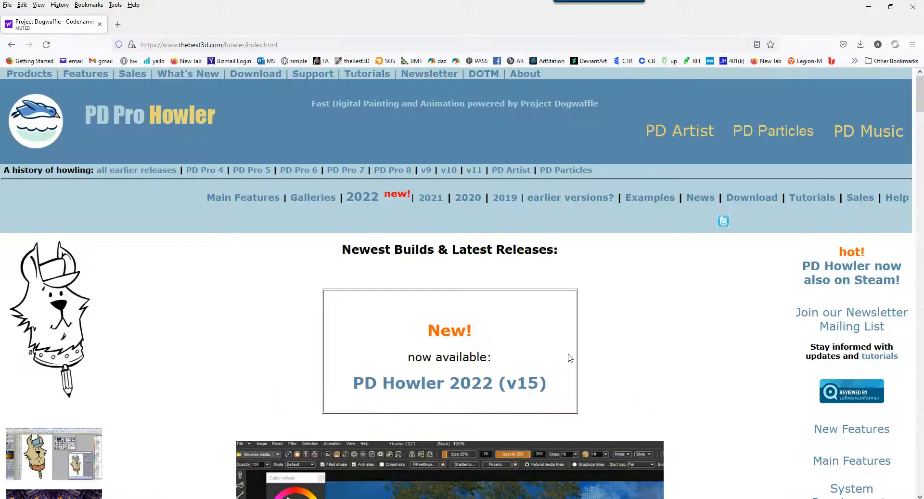
Open the PD Howler 2022 (v15) page, go to its What's New section and highlight the most recent update's date and build.
left_click(472, 385)
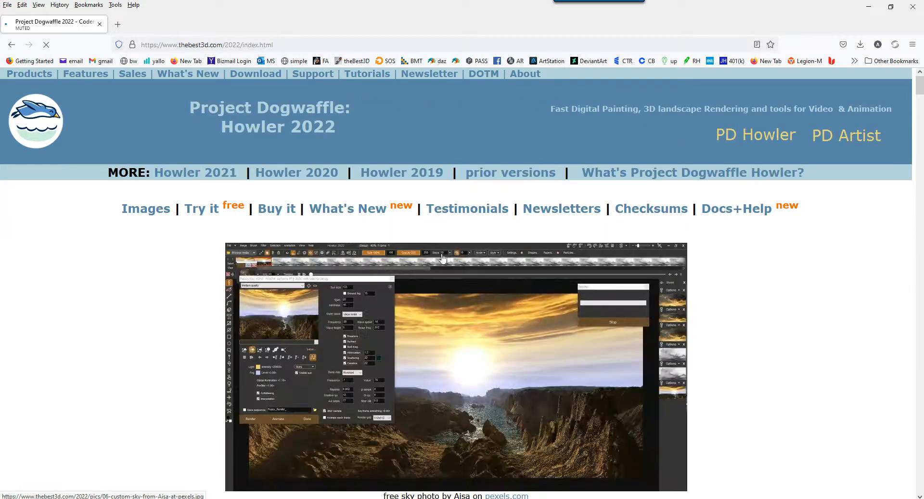
left_click(359, 216)
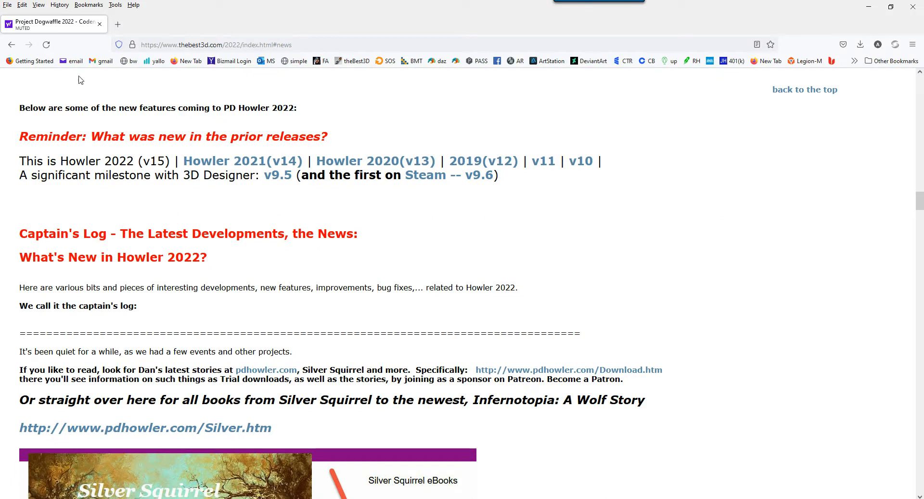
left_click_drag(917, 203, 918, 213)
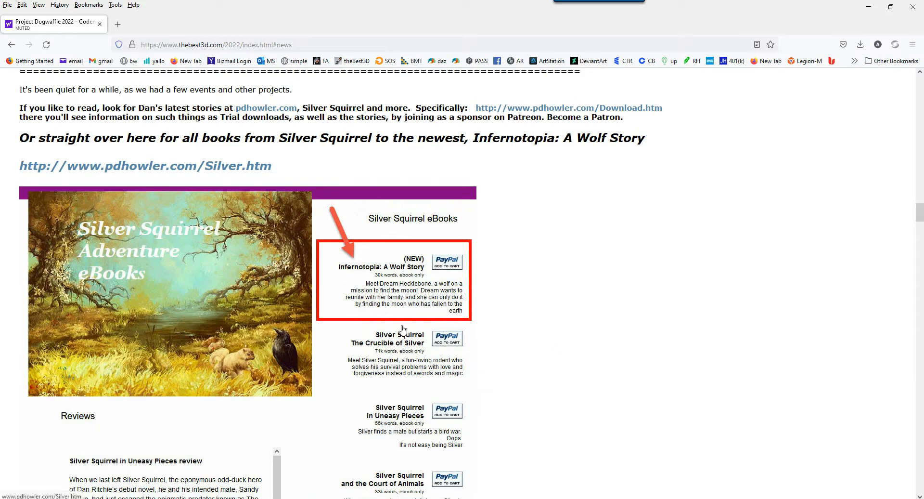
mouse_move(921, 217)
left_mouse_down()
mouse_move(920, 278)
mouse_move(921, 234)
left_mouse_up()
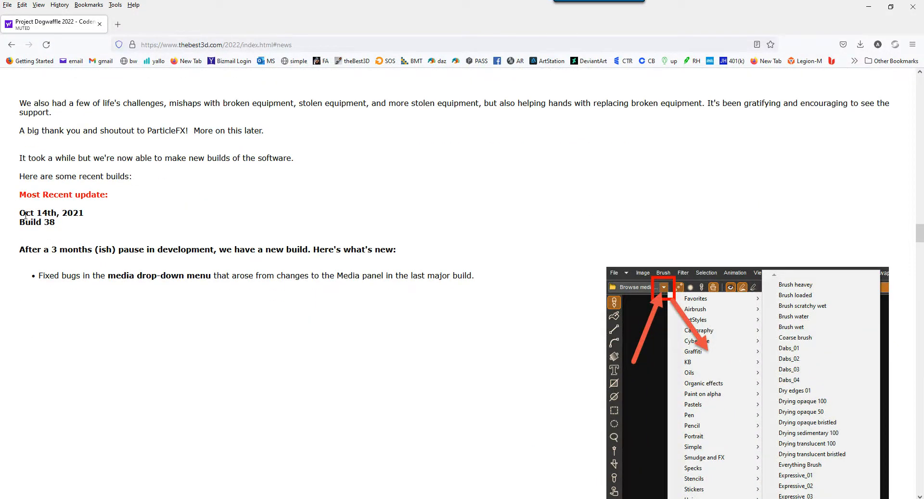
left_click_drag(18, 211, 87, 235)
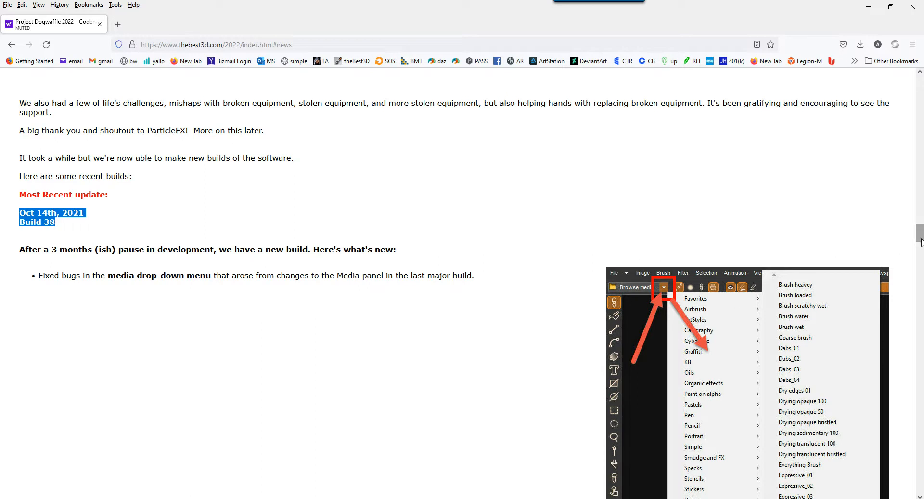
left_click_drag(920, 235, 921, 103)
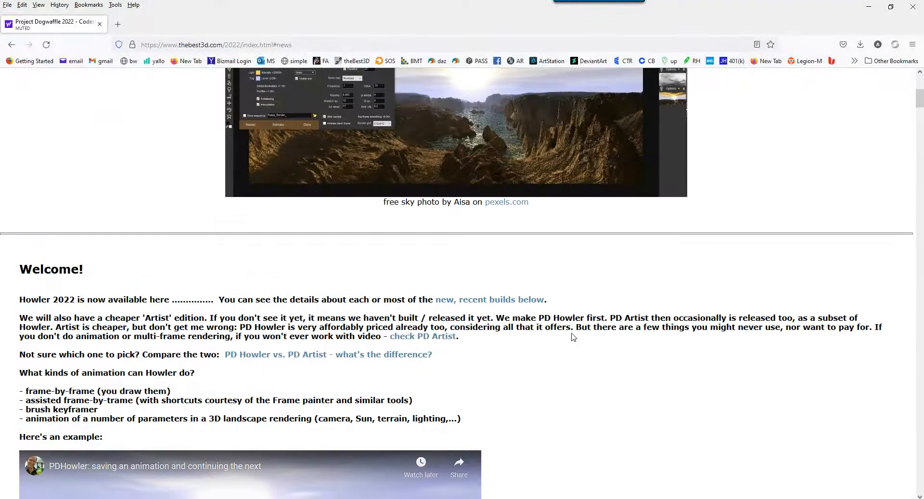